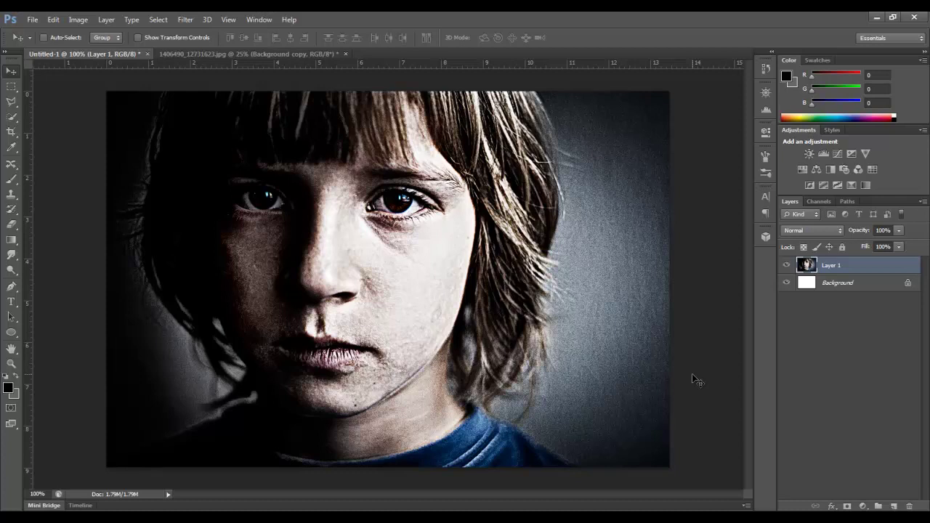
Step: Compare the finished Untitled-1 portrait with the original 1406490_12731623.jpg, ending on the original
click(224, 55)
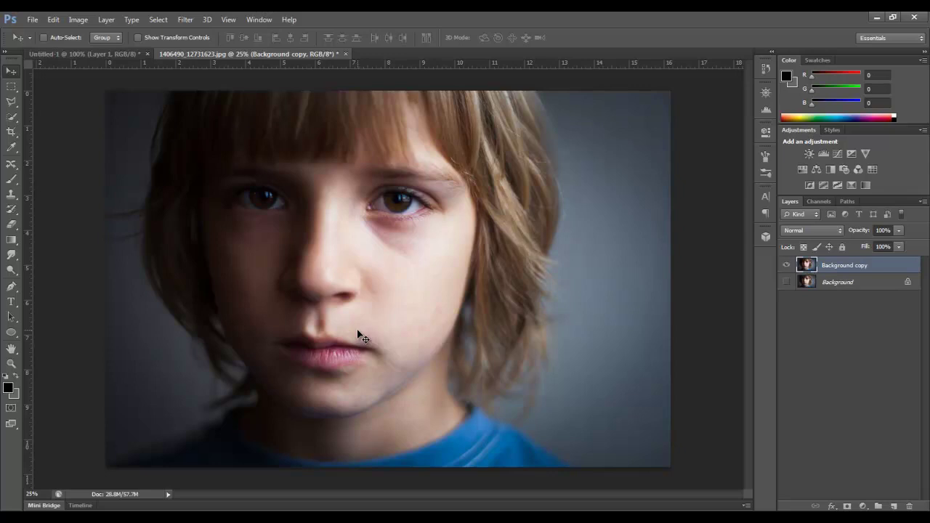
click(74, 53)
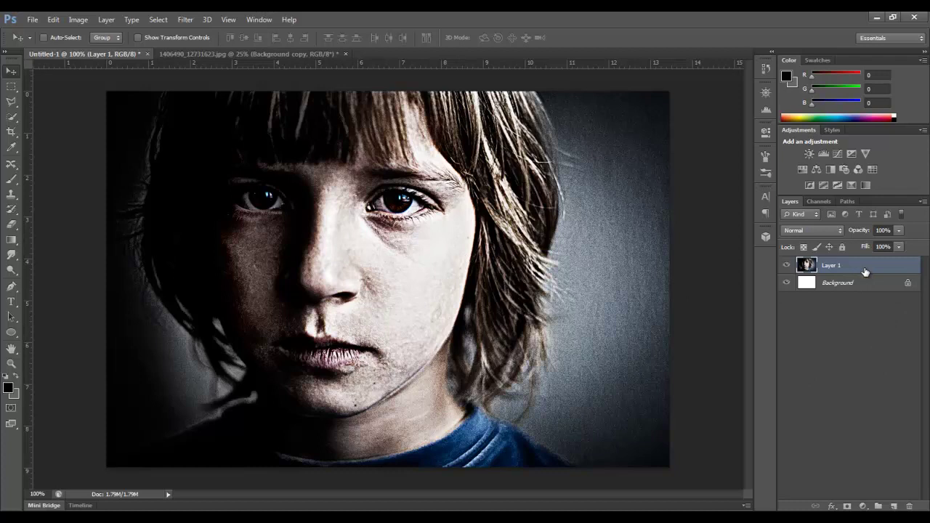
click(261, 55)
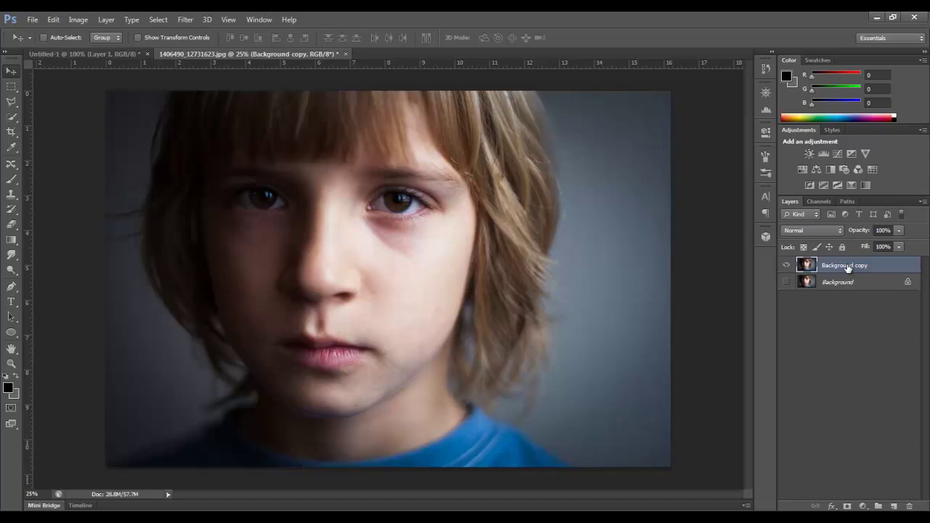
Step: Add a Black & White 1 adjustment layer using the Maximum Black preset
click(106, 19)
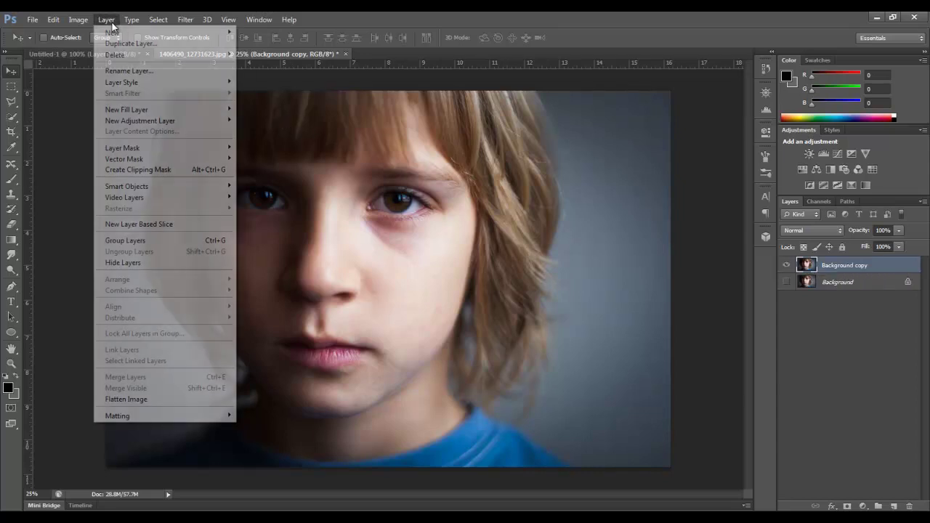
mouse_move(156, 121)
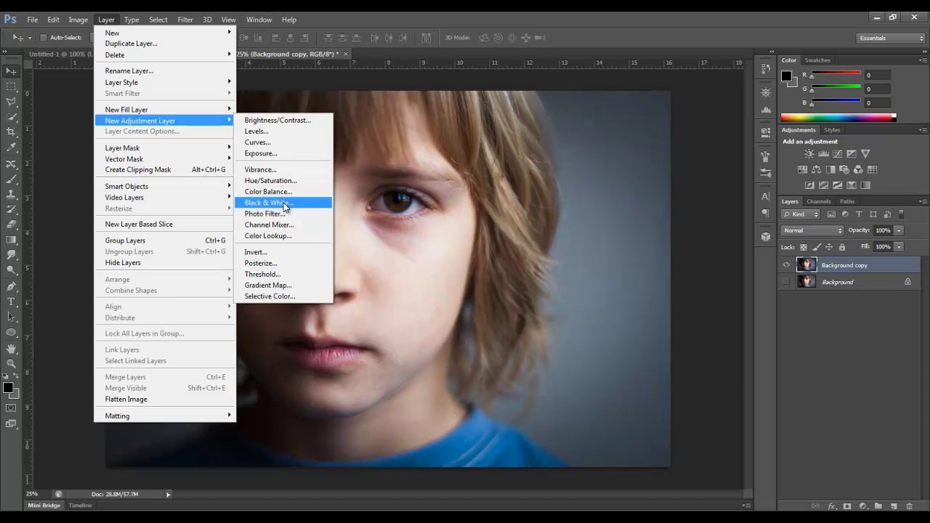
click(288, 203)
click(560, 175)
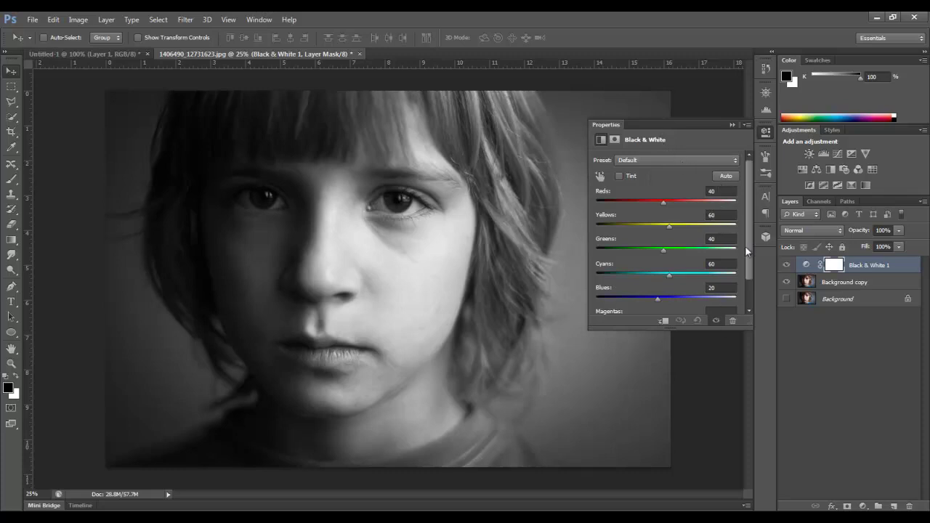
scroll(745, 246, down, 2)
scroll(750, 291, up, 2)
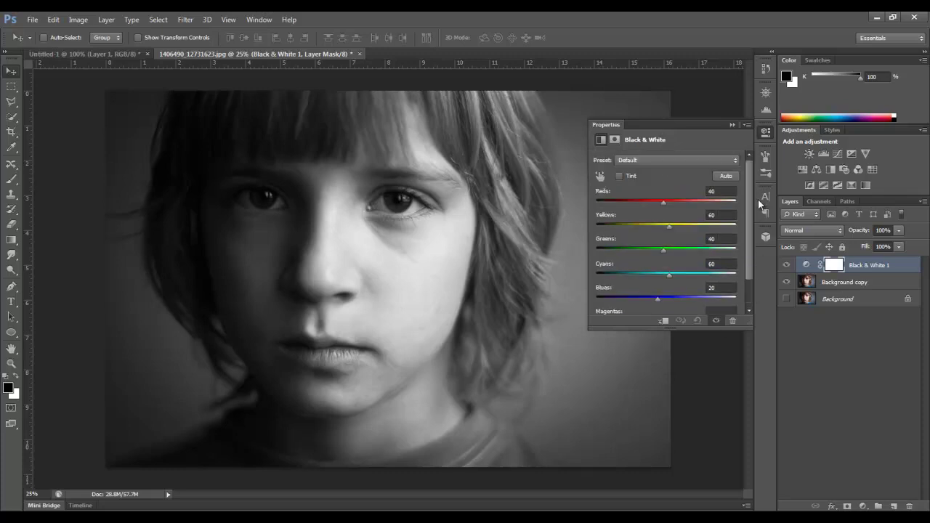
click(673, 159)
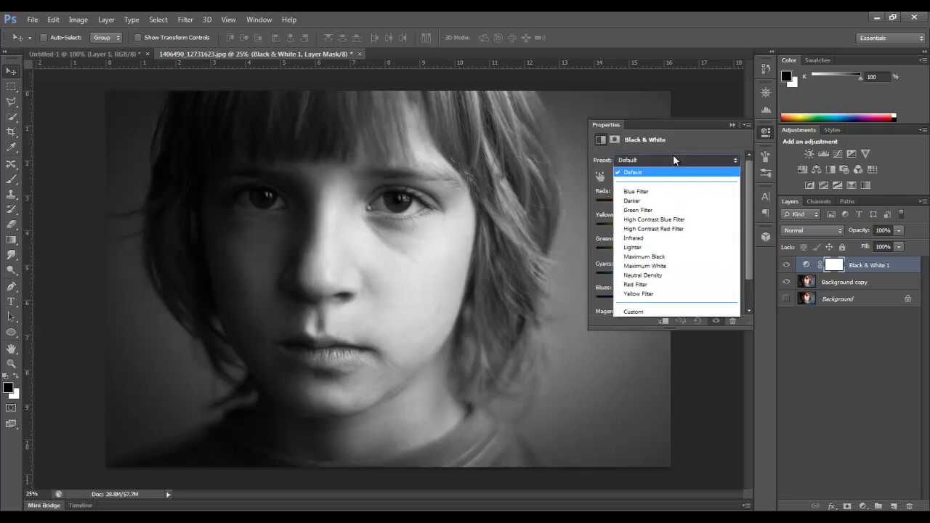
click(666, 257)
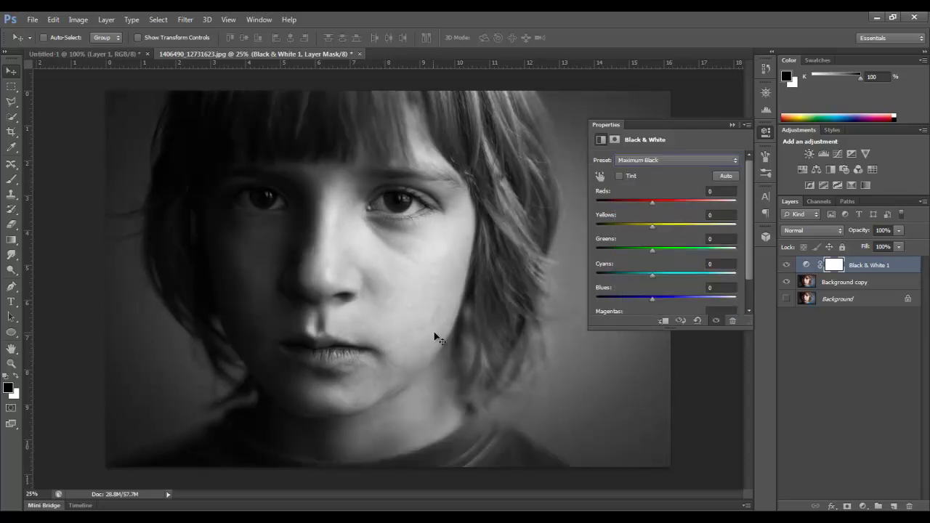
click(732, 125)
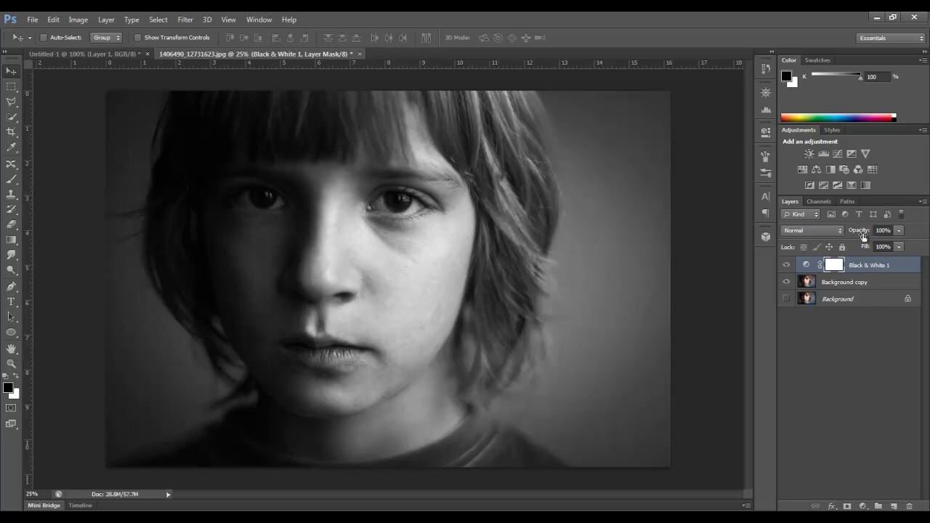
Step: Set the Black & White 1 layer opacity to 65%
double_click(889, 229)
text(65)
key(Return)
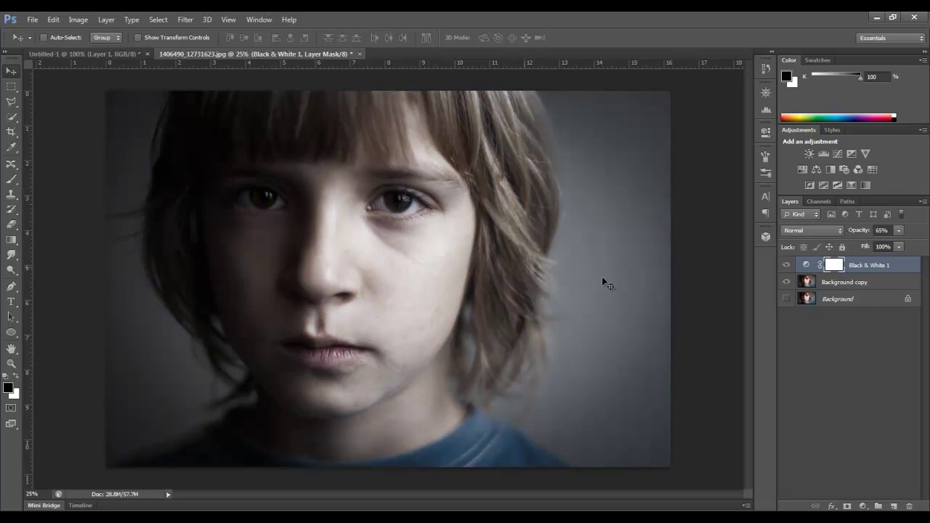
Step: Paint black on the Black & White 1 mask with a 125 px brush over both irises
click(11, 183)
mouse_move(389, 207)
mouse_down()
mouse_move(431, 198)
mouse_move(404, 213)
mouse_up()
key(bracketleft)
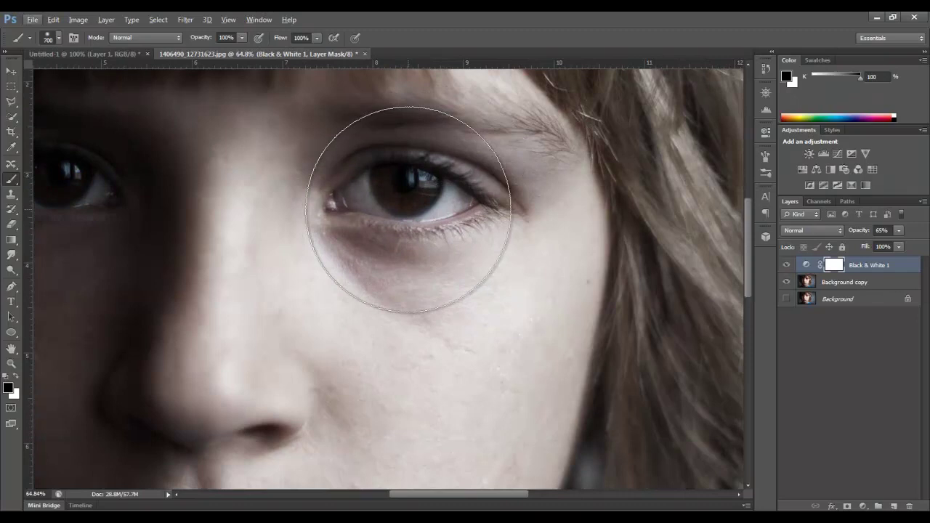
key(bracketleft)
key(bracketleft)
key(bracketleft)
key(bracketleft)
key(bracketleft)
key(bracketleft)
key(bracketleft)
key(bracketleft)
key(bracketleft)
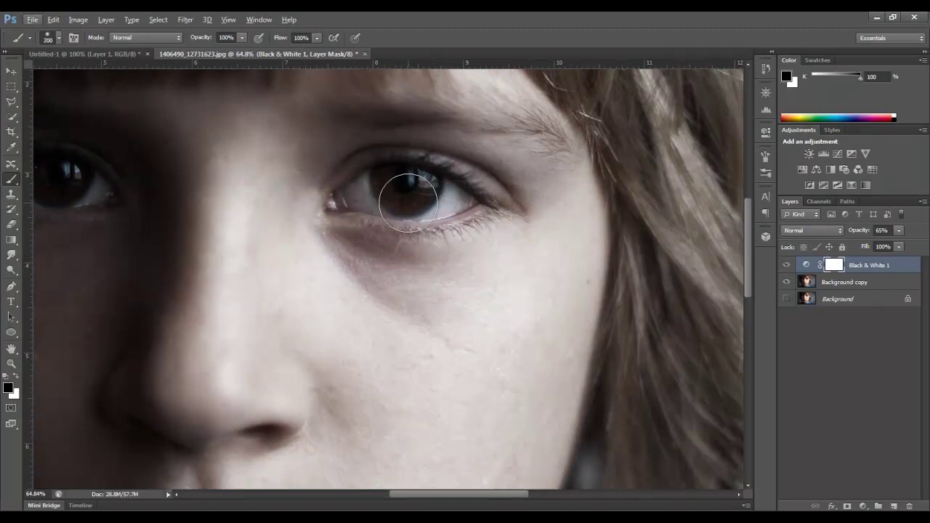
key(bracketleft)
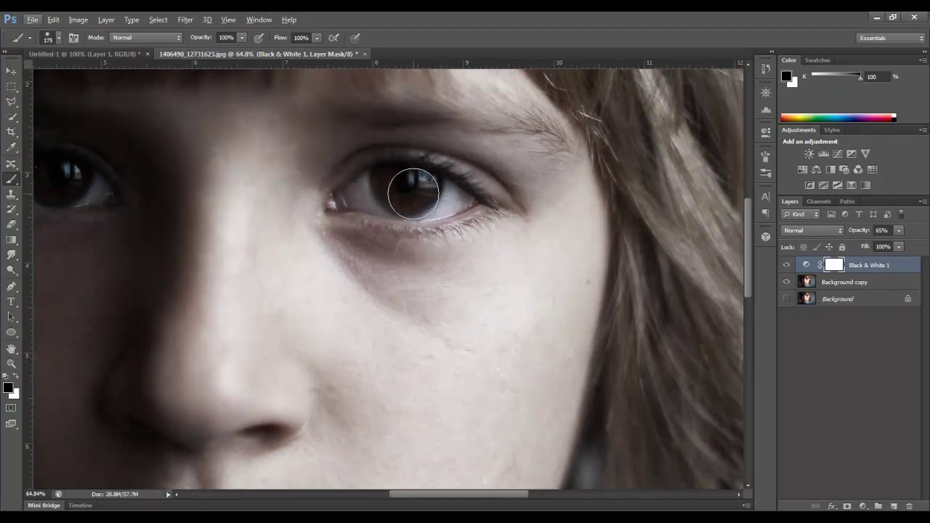
key(bracketleft)
key(bracketleft)
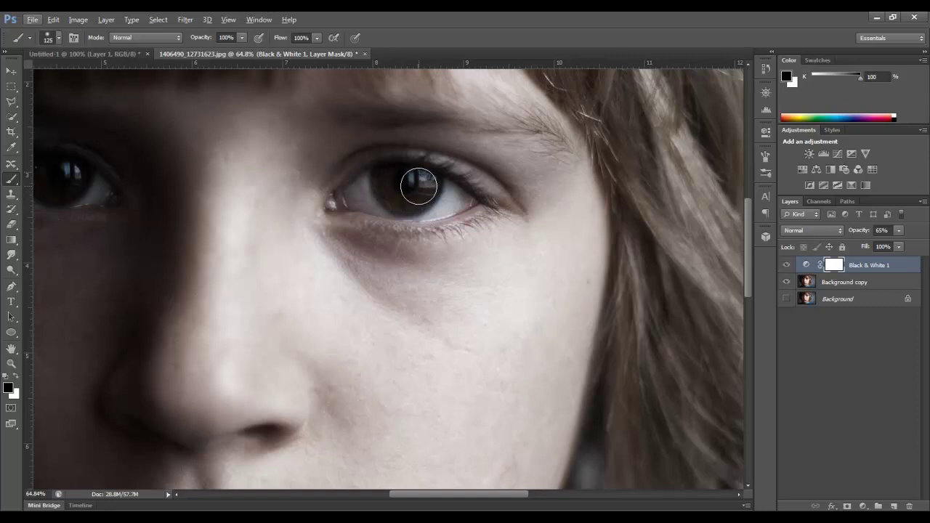
mouse_move(417, 189)
mouse_down()
mouse_move(404, 193)
mouse_move(388, 178)
mouse_move(420, 188)
mouse_move(394, 191)
mouse_move(415, 187)
mouse_move(368, 176)
mouse_move(394, 183)
mouse_move(369, 179)
mouse_move(377, 184)
mouse_move(386, 174)
mouse_move(382, 187)
mouse_move(417, 201)
mouse_up()
scroll(523, 239, left, 8)
scroll(159, 328, down, 3)
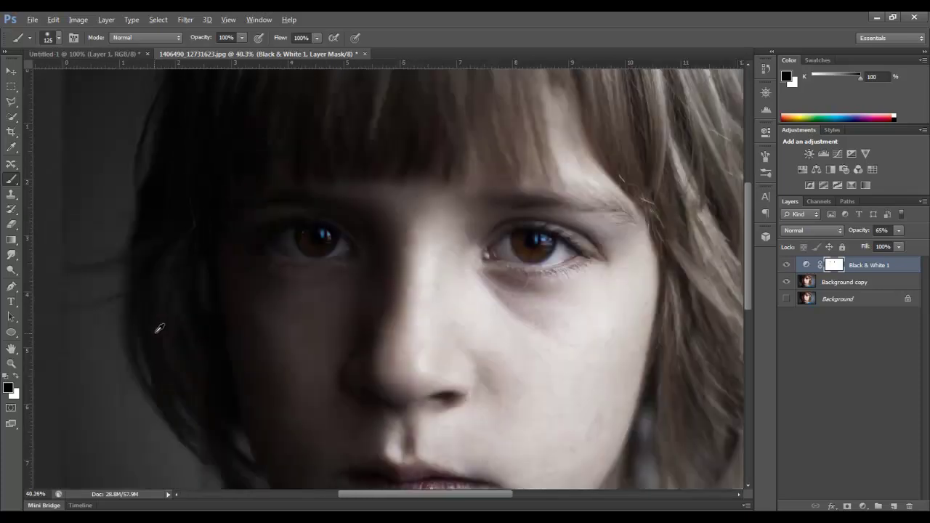
scroll(159, 328, down, 2)
scroll(413, 303, down, 1)
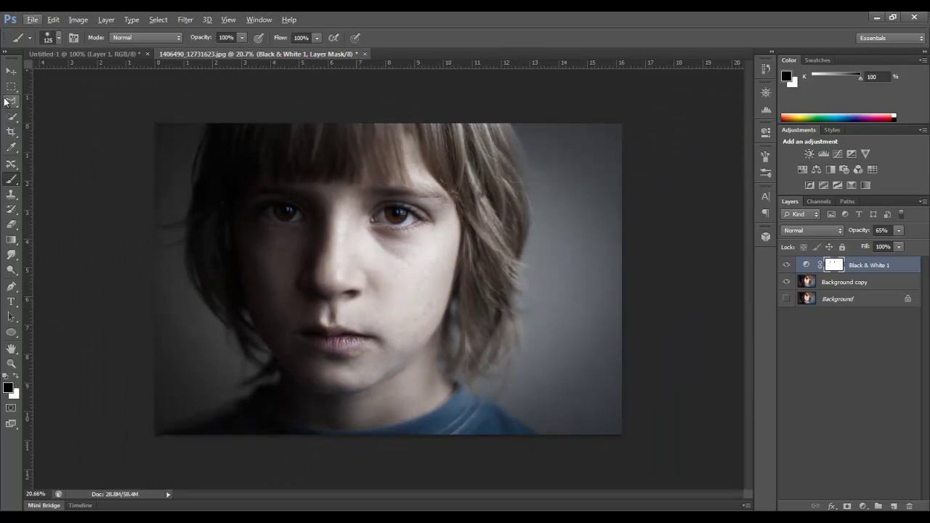
Step: Add a Levels 1 adjustment with inputs 20, 1.22 and 255, toggling it to compare
click(11, 72)
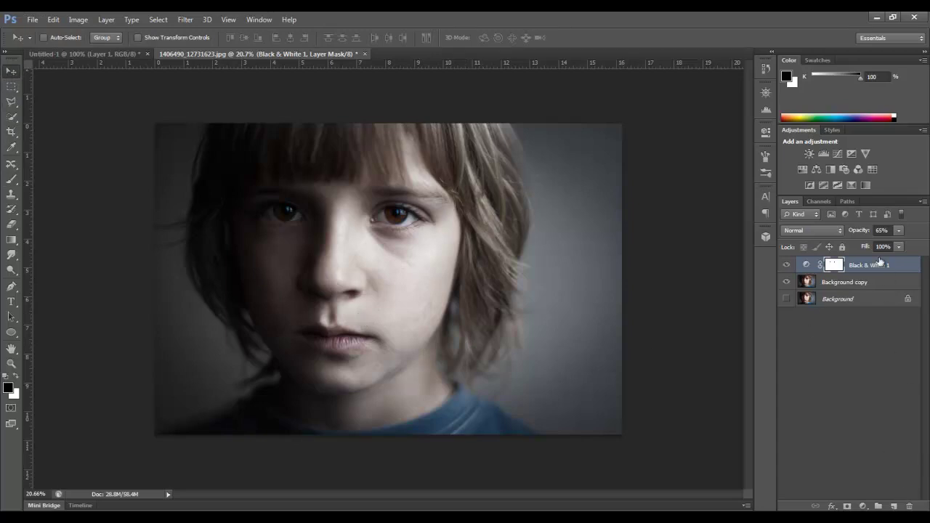
click(824, 154)
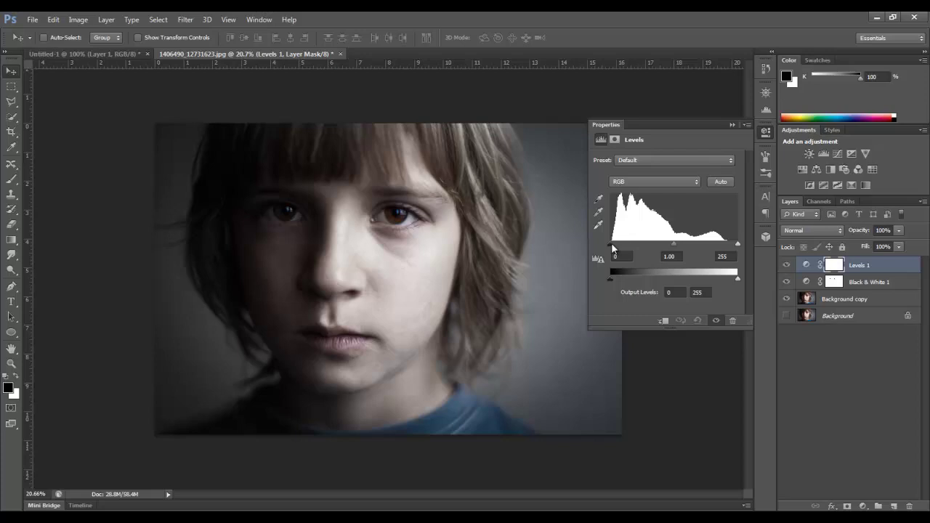
drag(613, 247, 620, 249)
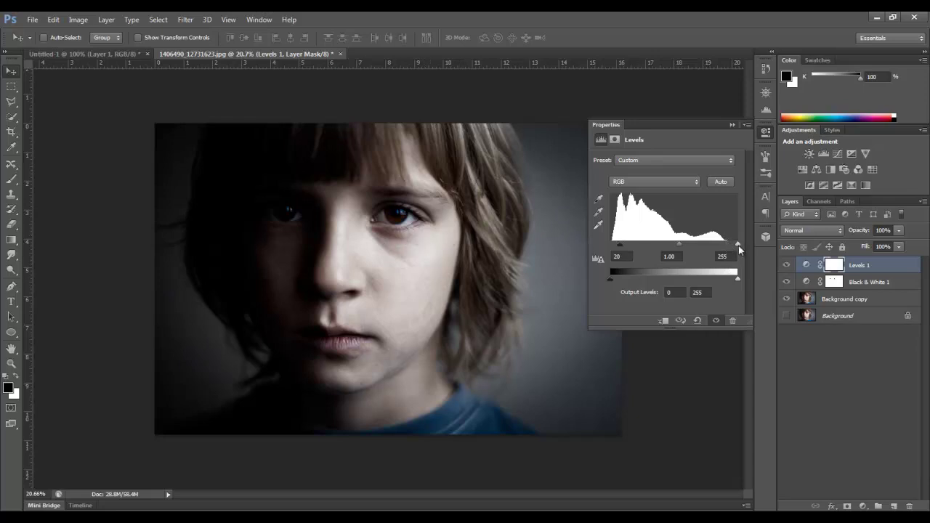
mouse_move(738, 246)
mouse_down()
mouse_move(729, 247)
mouse_move(741, 243)
mouse_up()
drag(679, 245, 673, 245)
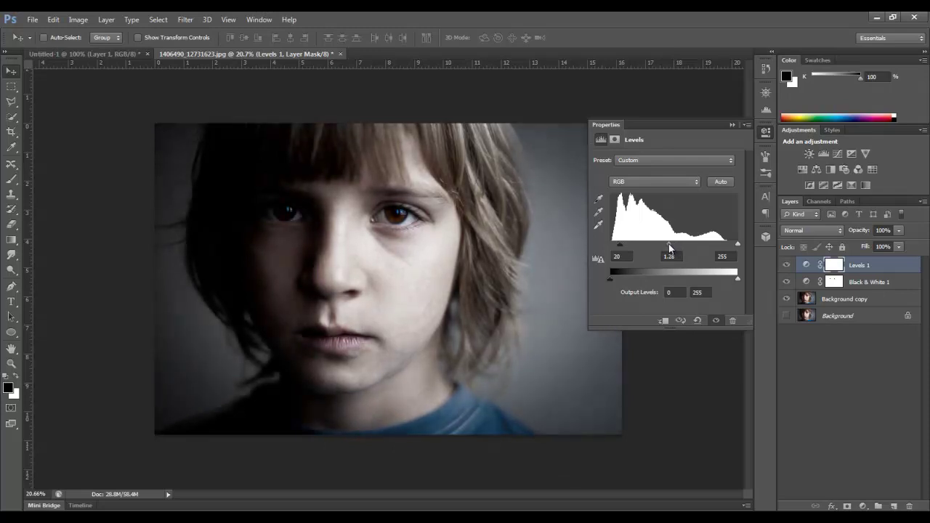
drag(668, 244, 669, 245)
click(731, 125)
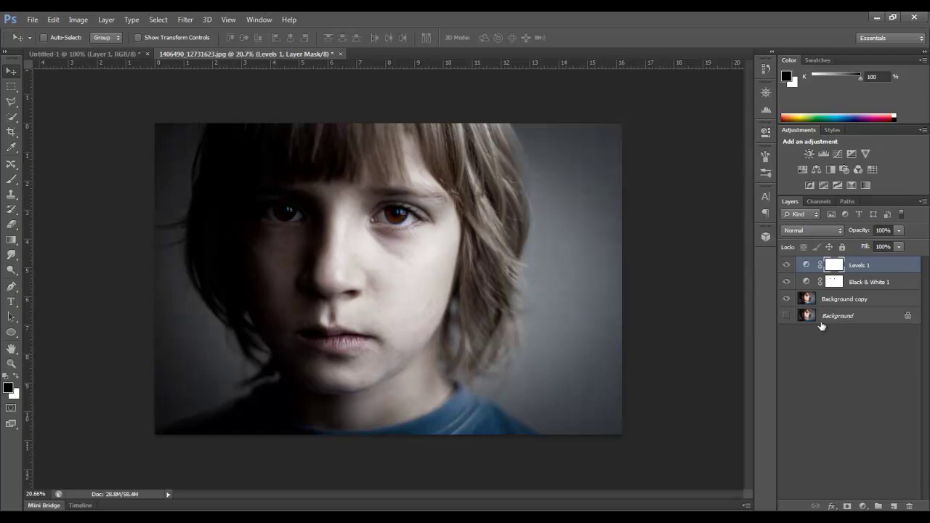
click(785, 265)
click(785, 265)
Step: Duplicate Levels 1 and set the copy's blend mode to Overlay
drag(882, 268, 895, 506)
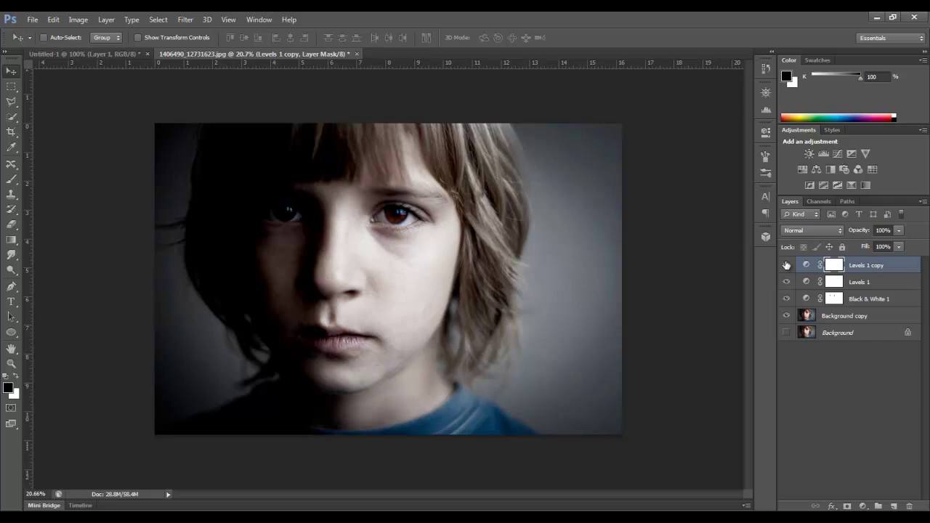
click(814, 229)
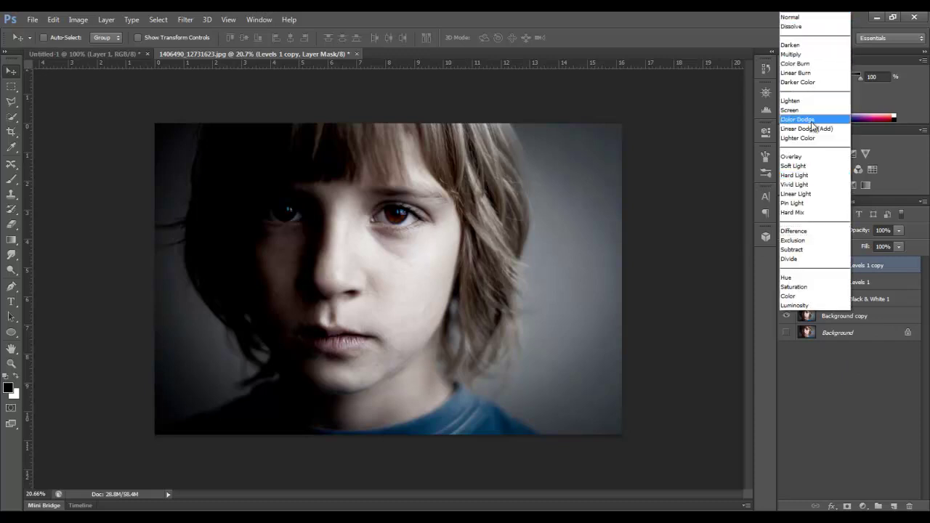
click(812, 160)
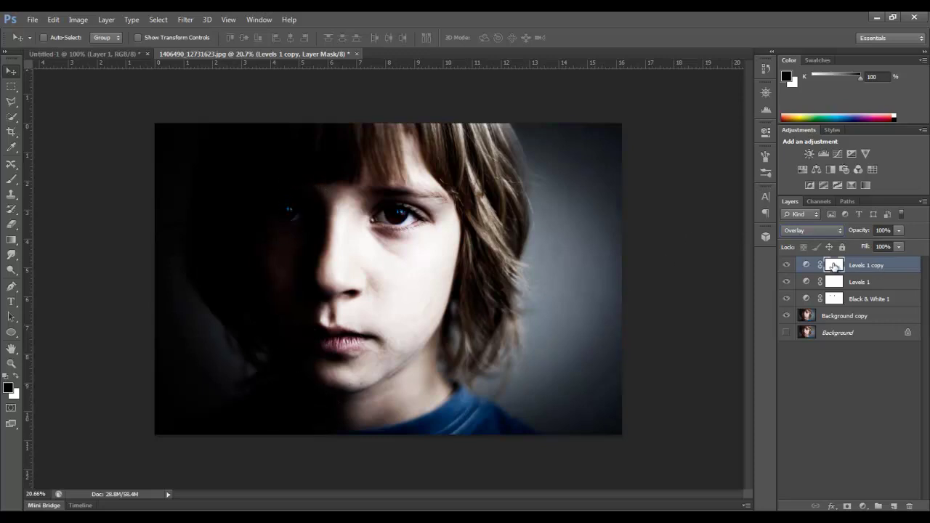
Step: Mask the Overlay copy off the face's shadowed left side with an 1100 px black brush
click(11, 180)
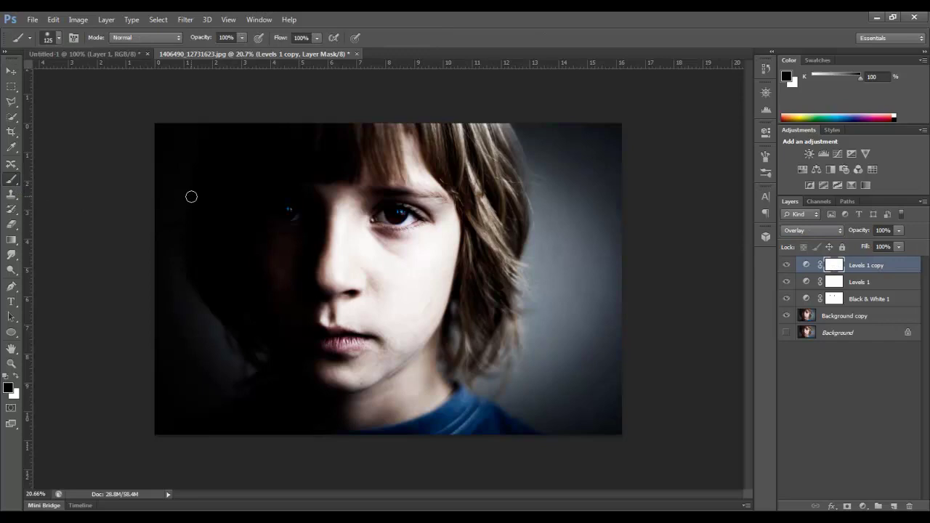
key(bracketright)
key(bracketright)
key(bracketright)
key(bracketright)
key(bracketright)
key(bracketright)
key(bracketright)
key(bracketright)
key(bracketright)
key(bracketright)
key(bracketright)
key(bracketright)
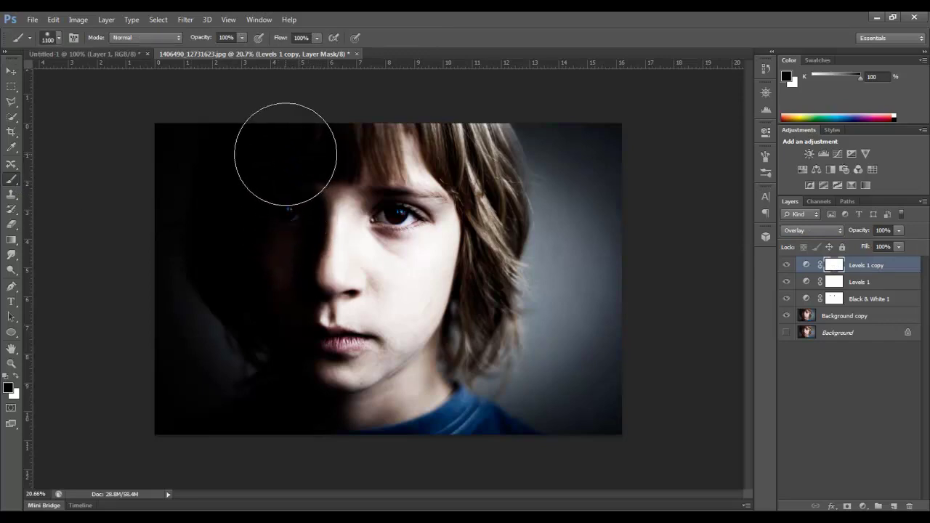
mouse_move(285, 154)
mouse_down()
mouse_move(265, 183)
mouse_move(257, 270)
mouse_move(276, 357)
mouse_move(272, 236)
mouse_up()
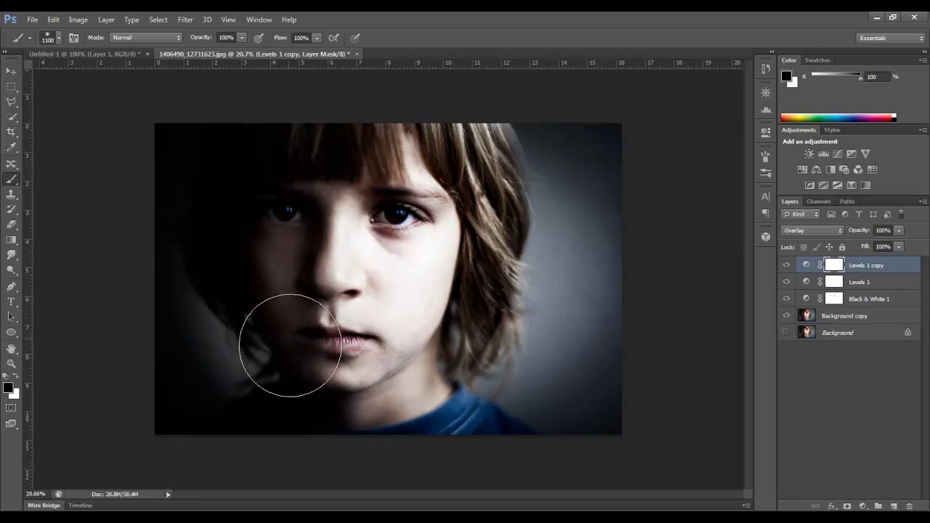
mouse_move(267, 155)
mouse_down()
mouse_move(274, 307)
mouse_move(257, 193)
mouse_up()
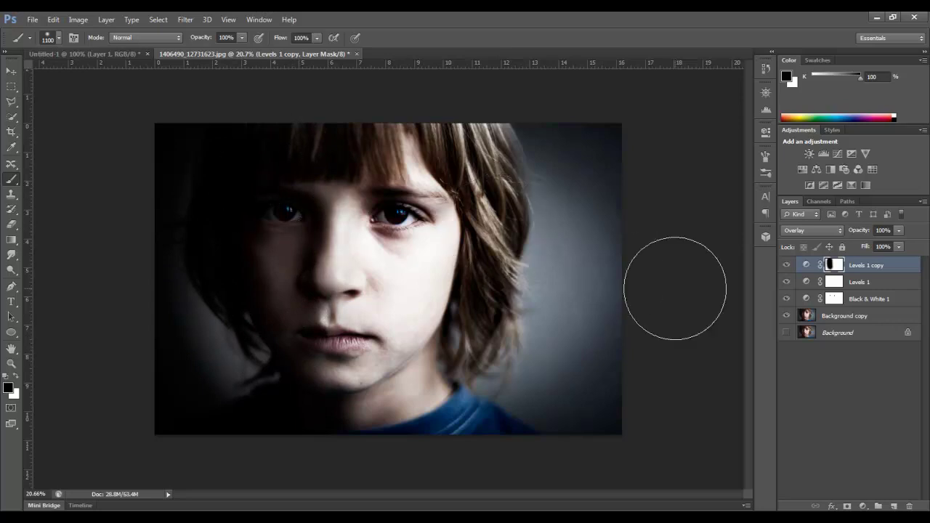
key(v)
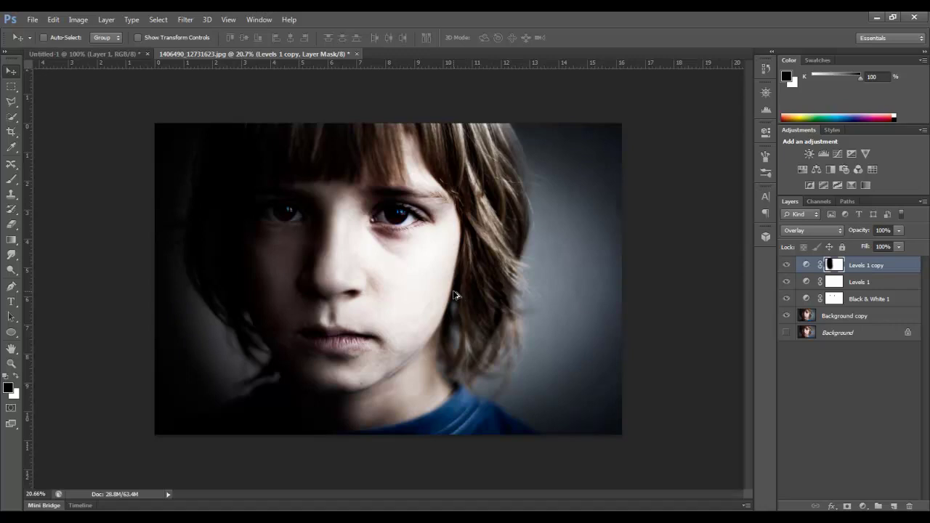
Step: Stamp all visible layers into a new Layer 1 and bring up Smart Sharpen for it
key(ctrl+shift+alt+e)
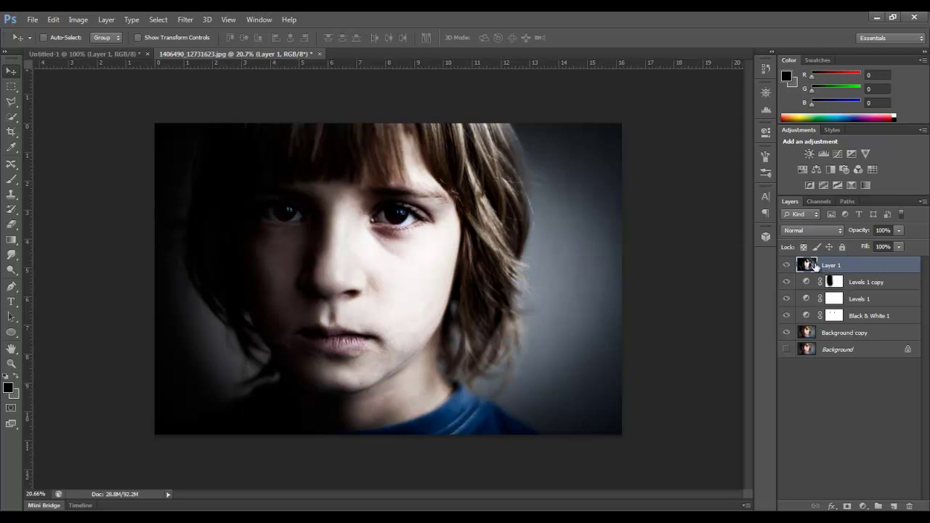
click(185, 19)
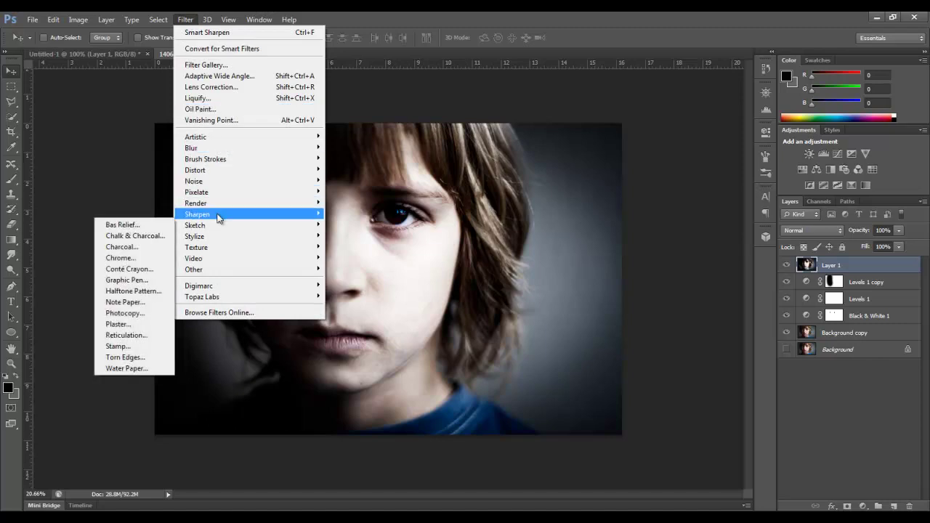
mouse_move(218, 214)
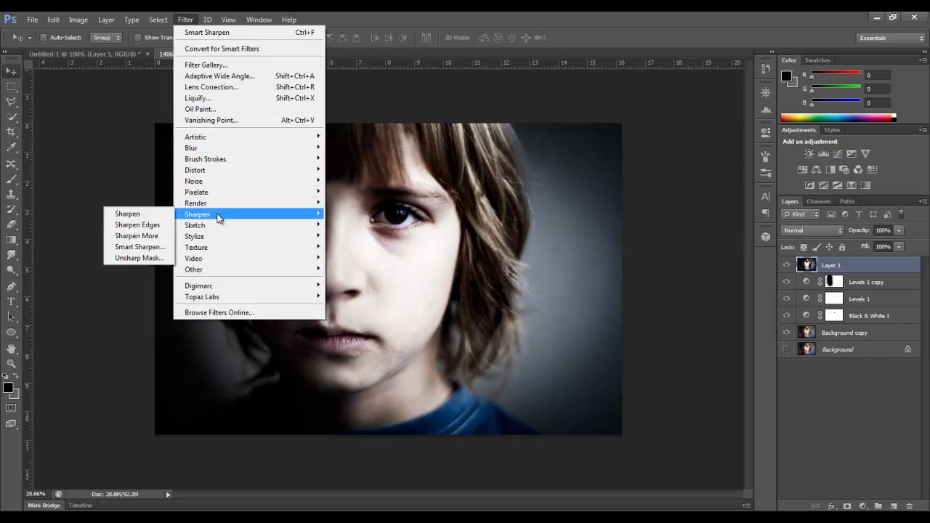
click(138, 248)
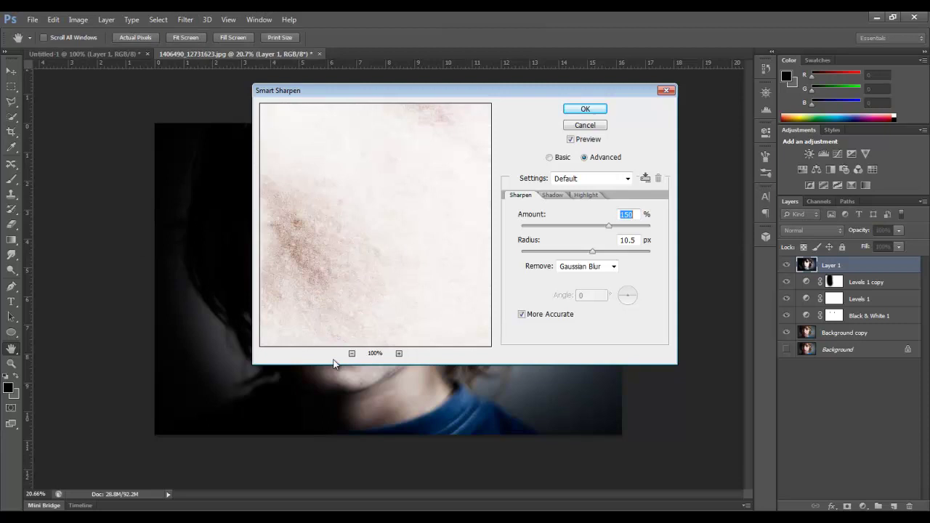
Step: Apply Smart Sharpen to Layer 1 in Advanced mode at Amount 150% and Radius 14 px
click(351, 353)
click(351, 353)
click(352, 353)
click(351, 353)
click(351, 353)
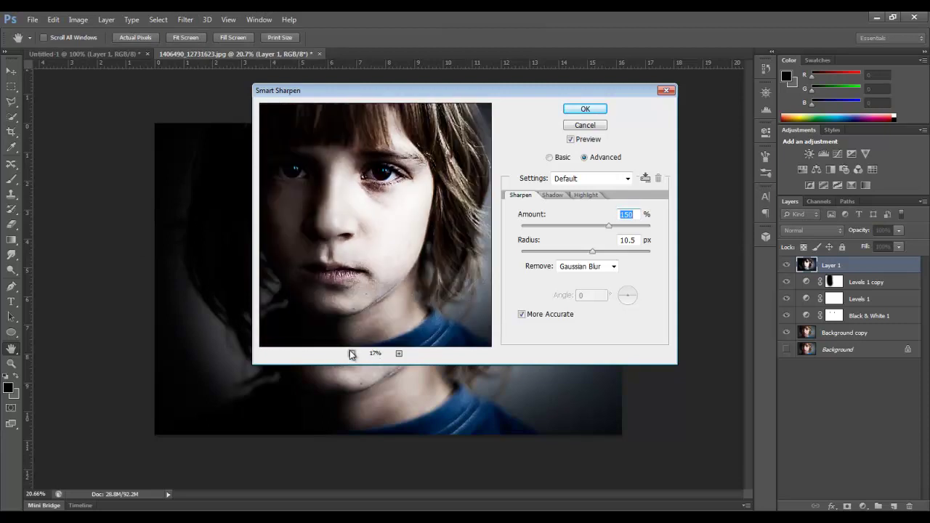
click(351, 353)
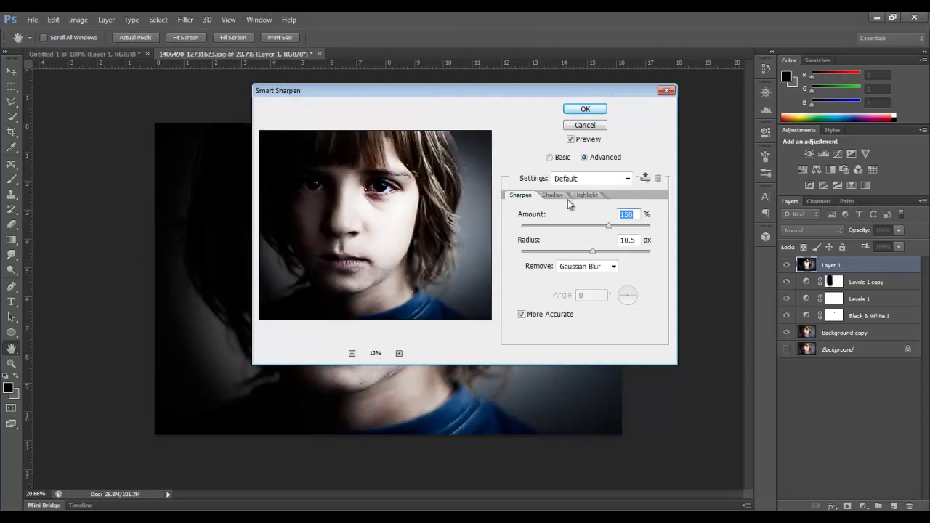
click(551, 158)
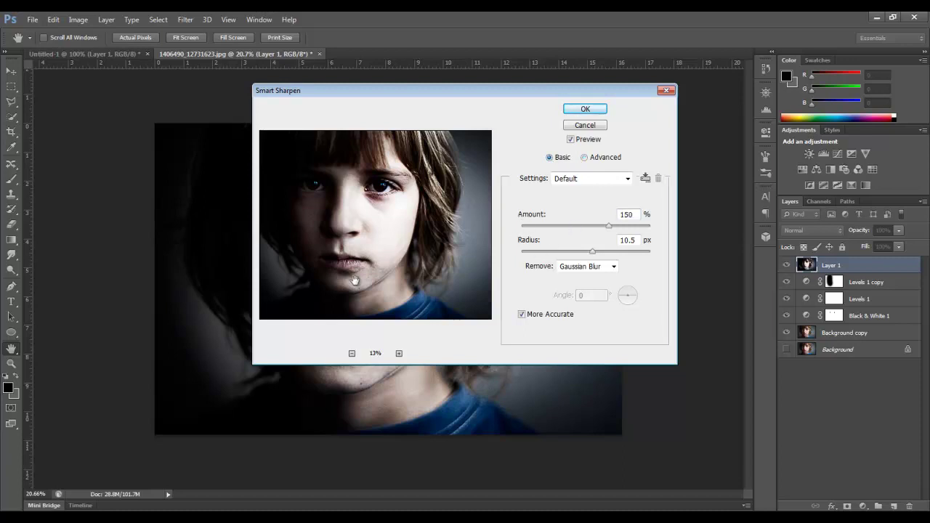
click(584, 159)
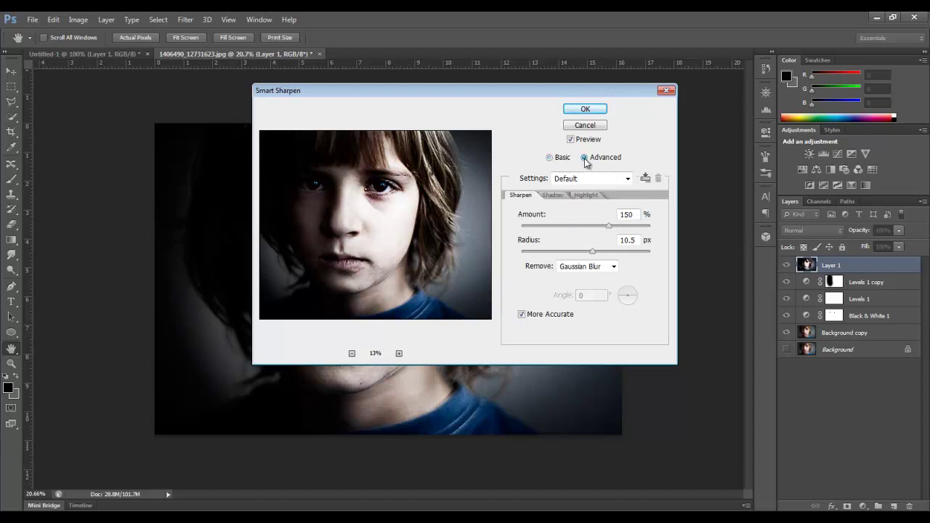
click(553, 196)
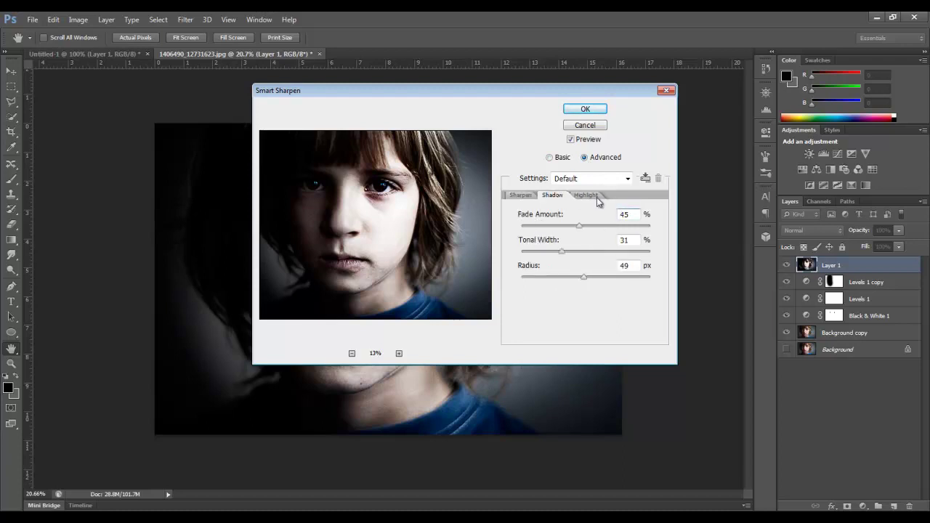
click(585, 196)
click(520, 195)
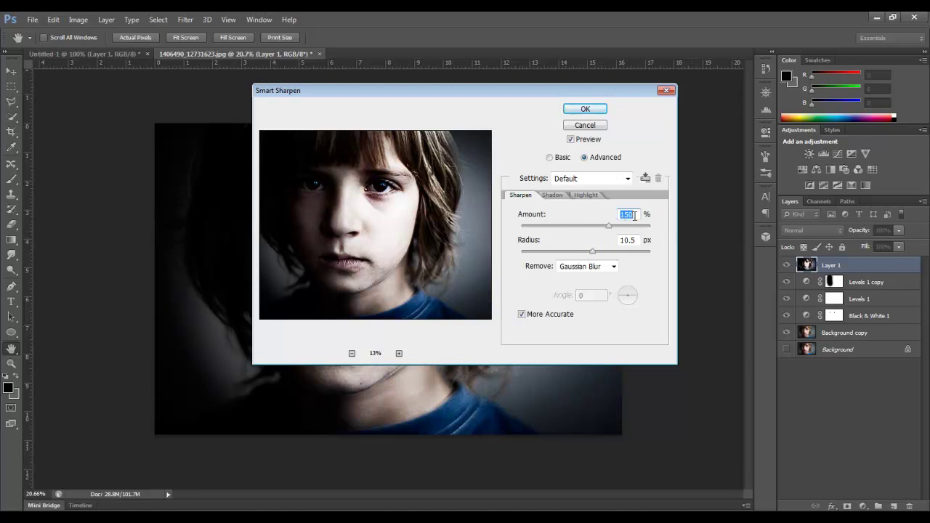
drag(529, 241, 545, 245)
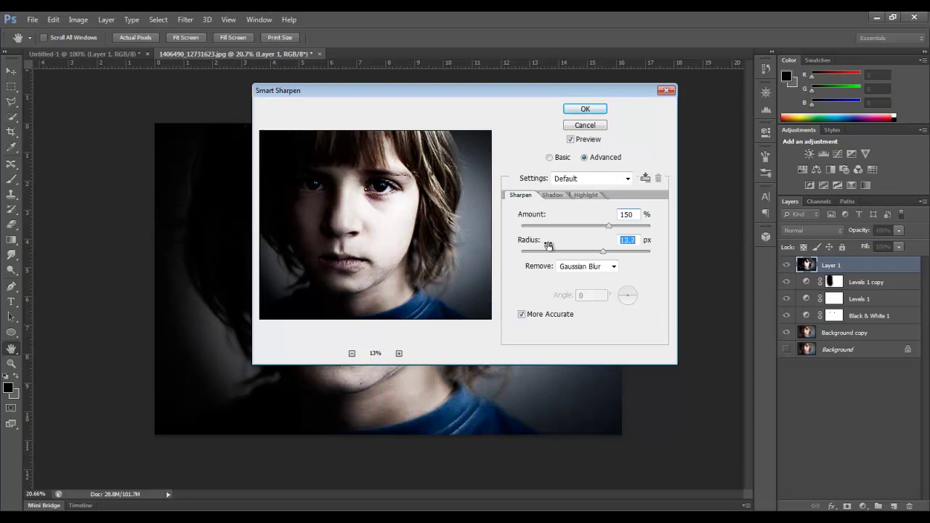
key(shift+Tab)
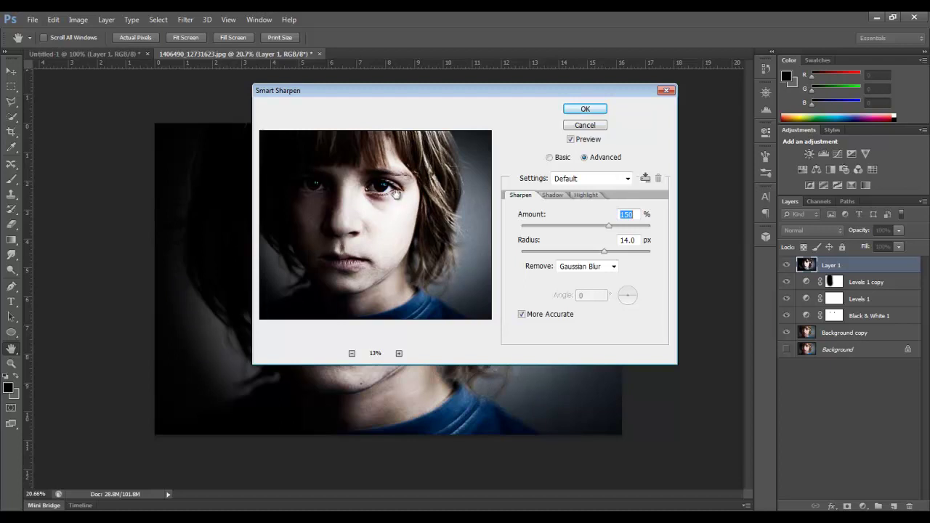
click(587, 111)
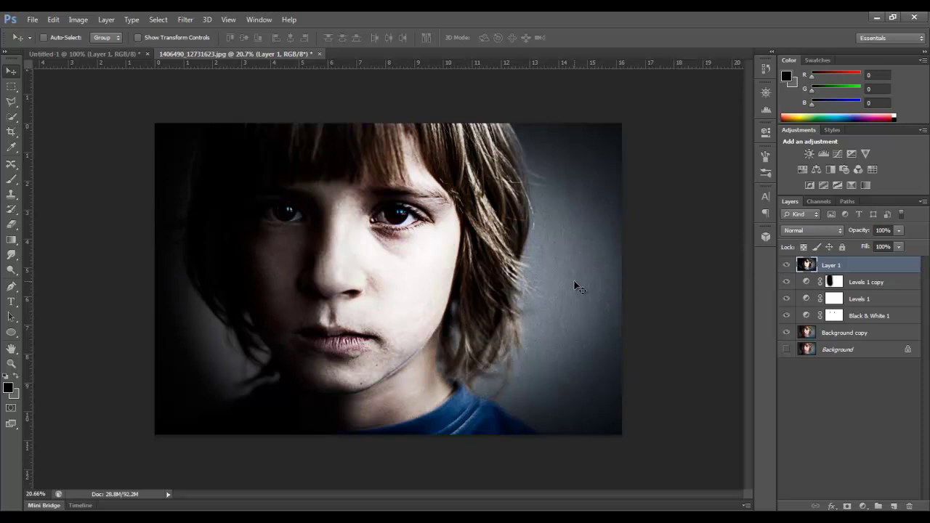
Step: Duplicate Layer 1, try Darken blending on the copy and toggle it to compare
drag(865, 268, 891, 506)
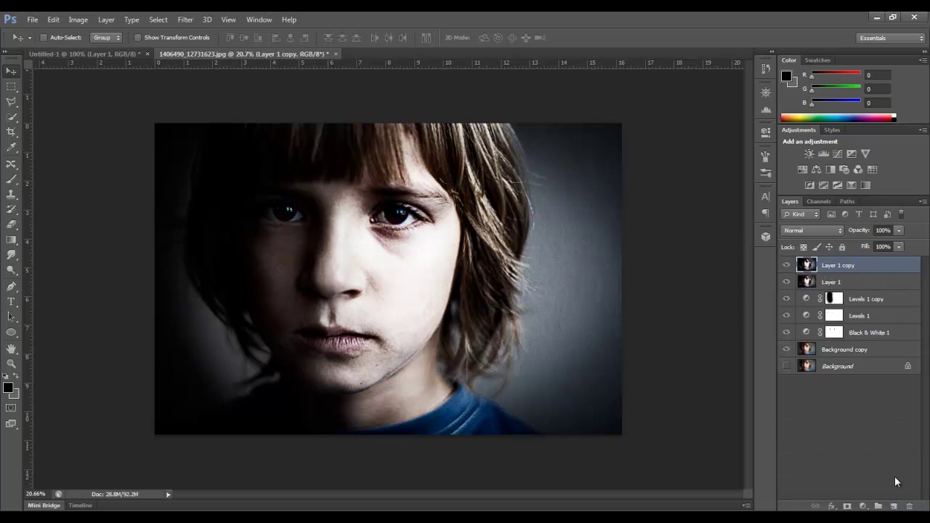
click(803, 230)
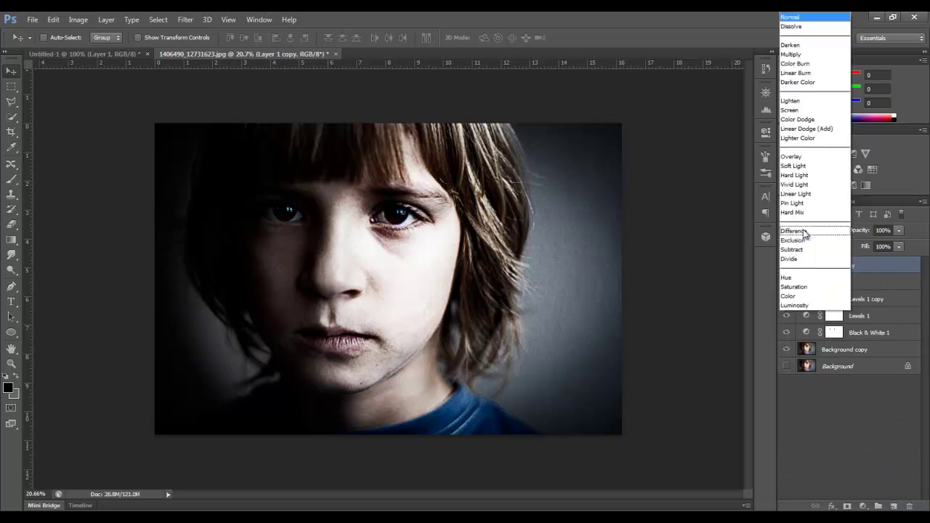
click(798, 46)
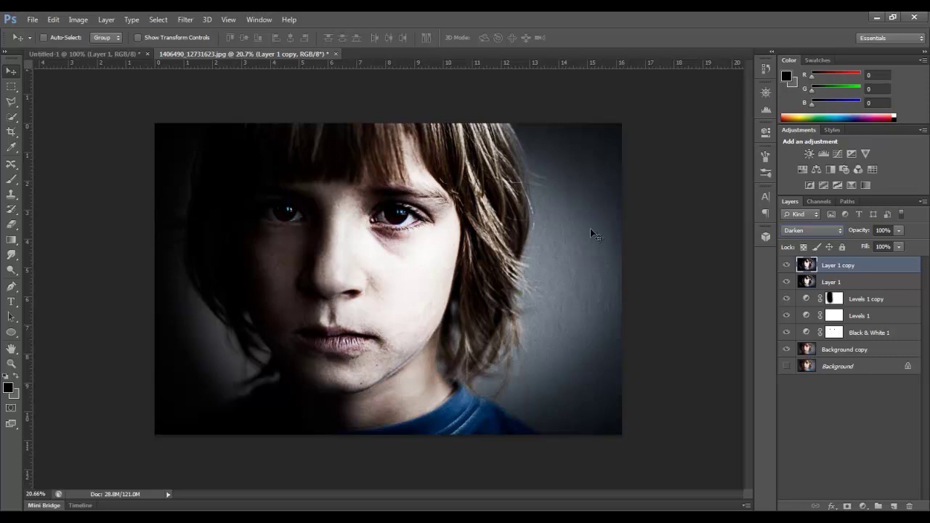
click(789, 266)
click(790, 266)
click(791, 268)
click(790, 268)
Step: Set Layer 1 copy to Hard Light blend mode at 49% opacity
click(806, 231)
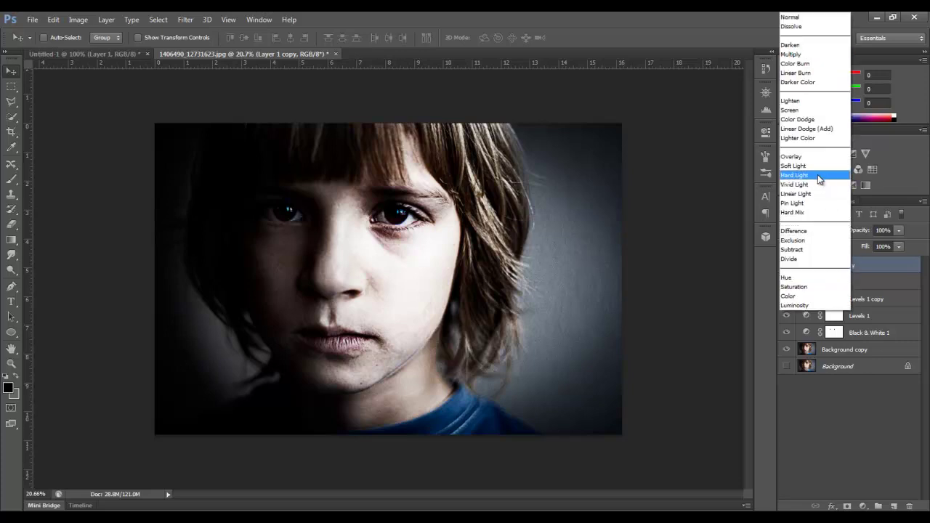
click(817, 174)
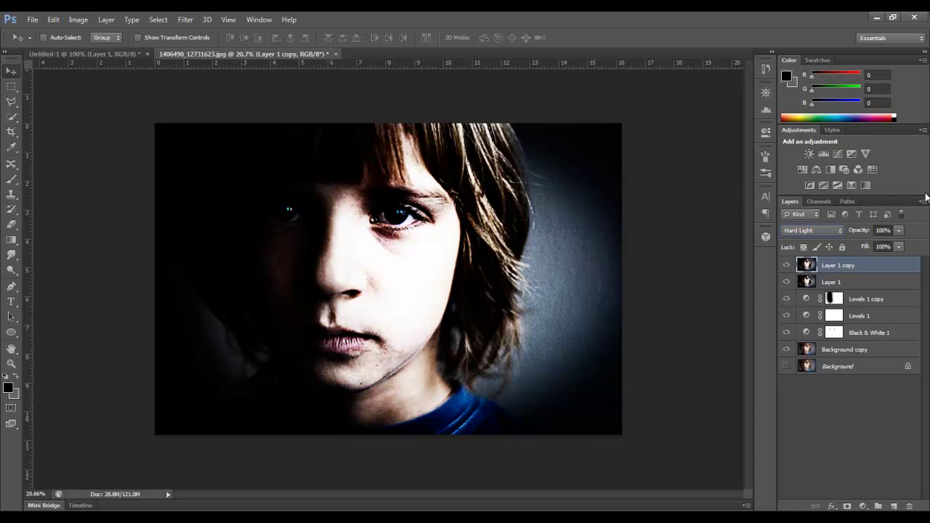
drag(861, 234, 836, 231)
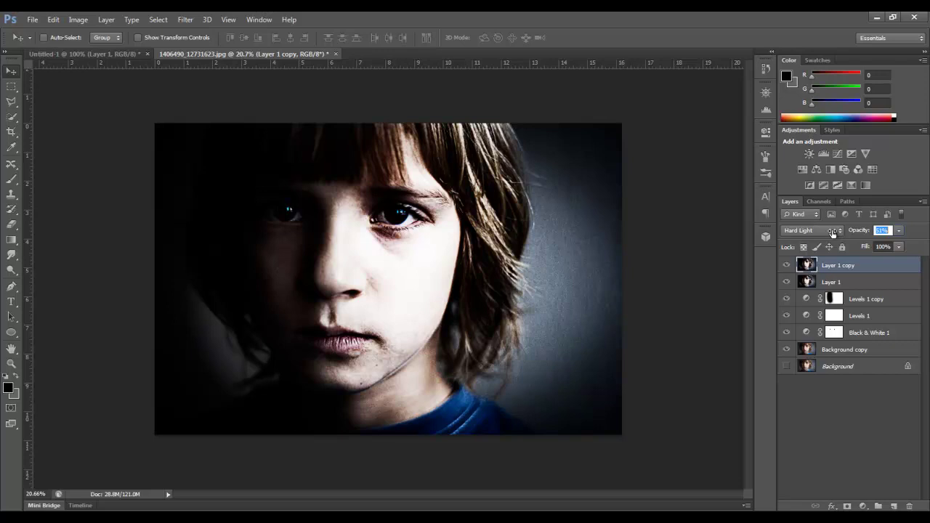
drag(833, 232, 831, 233)
Step: Add a Levels 2 adjustment clipped to Layer 1 copy
click(822, 153)
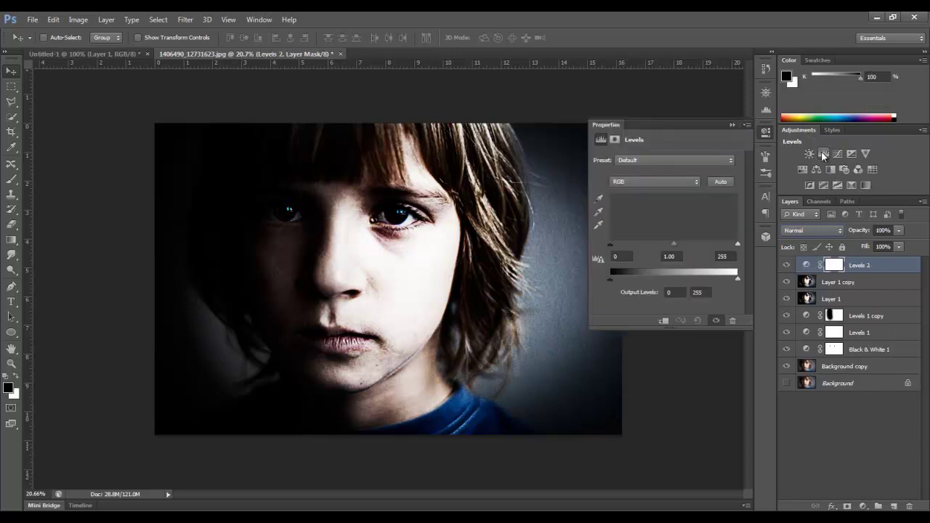
right_click(869, 266)
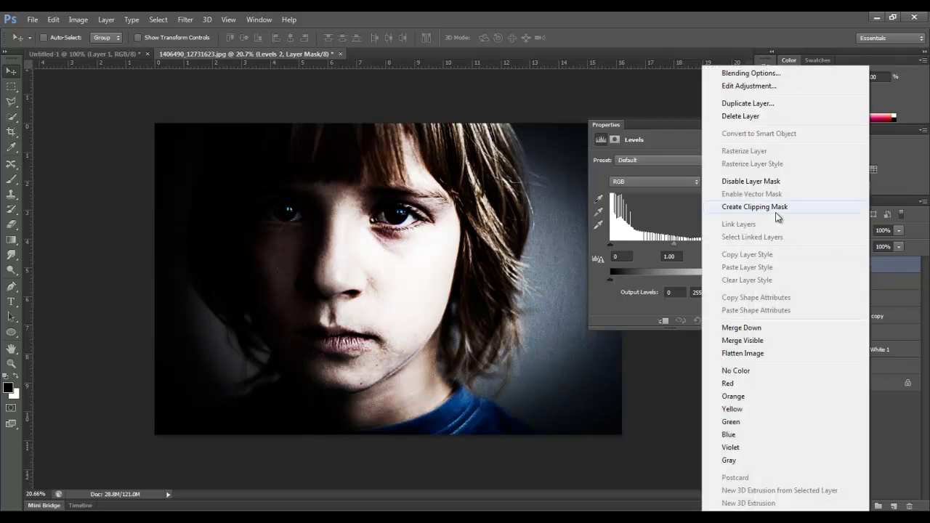
click(768, 208)
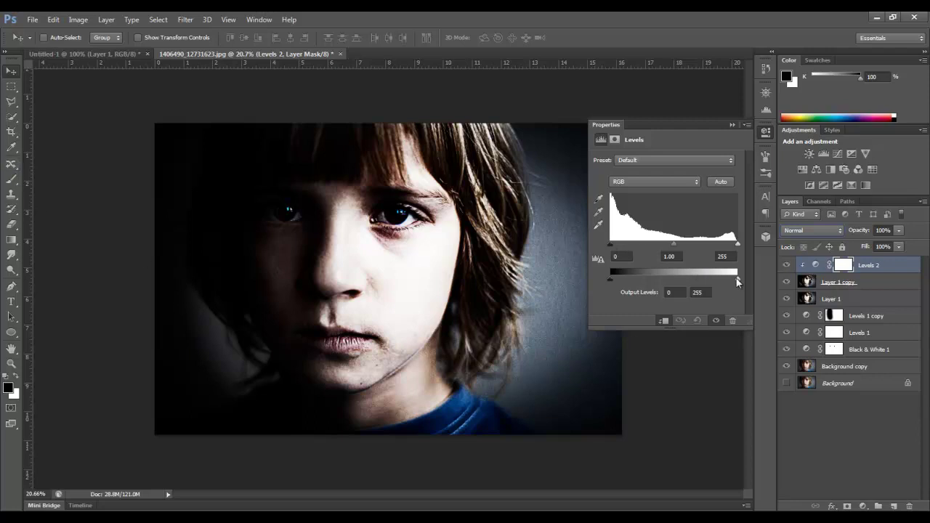
Step: Paint black on the Levels 2 mask across the hair and chin area
click(843, 265)
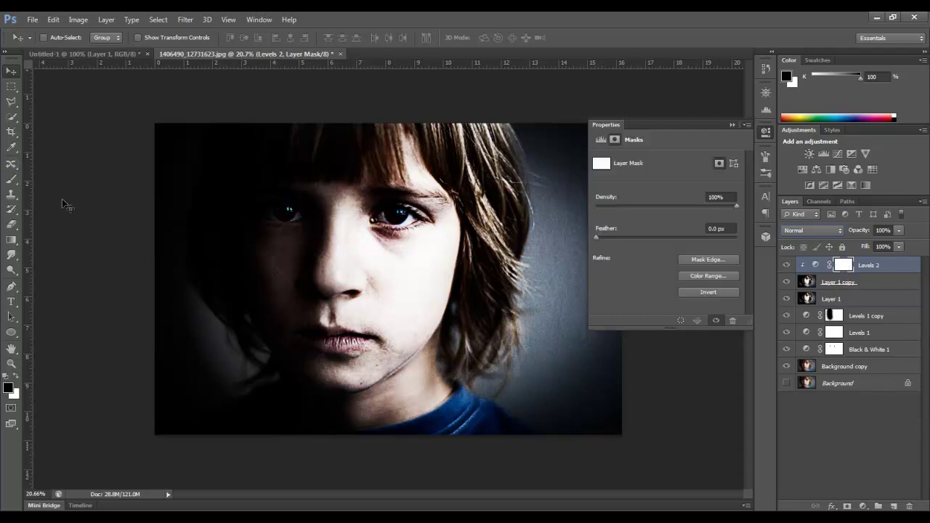
click(11, 179)
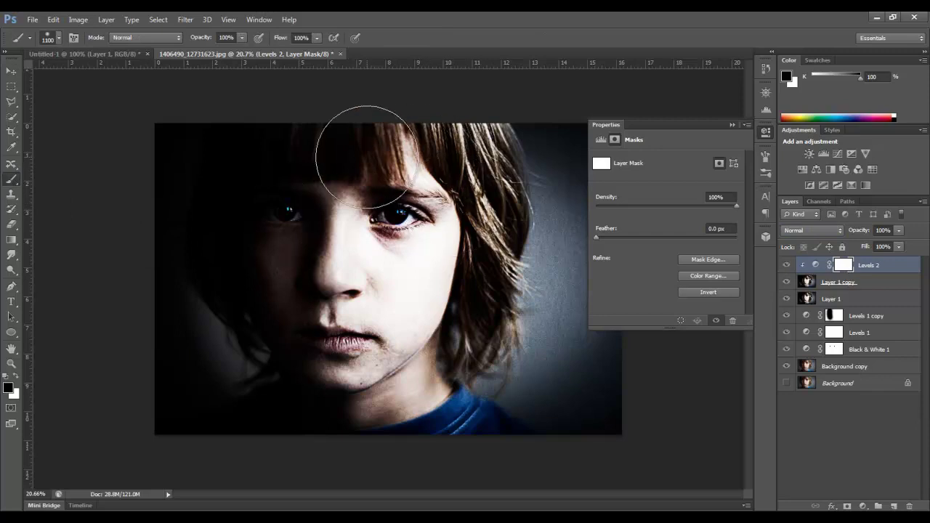
mouse_move(369, 401)
mouse_down()
mouse_move(400, 150)
mouse_move(449, 436)
mouse_up()
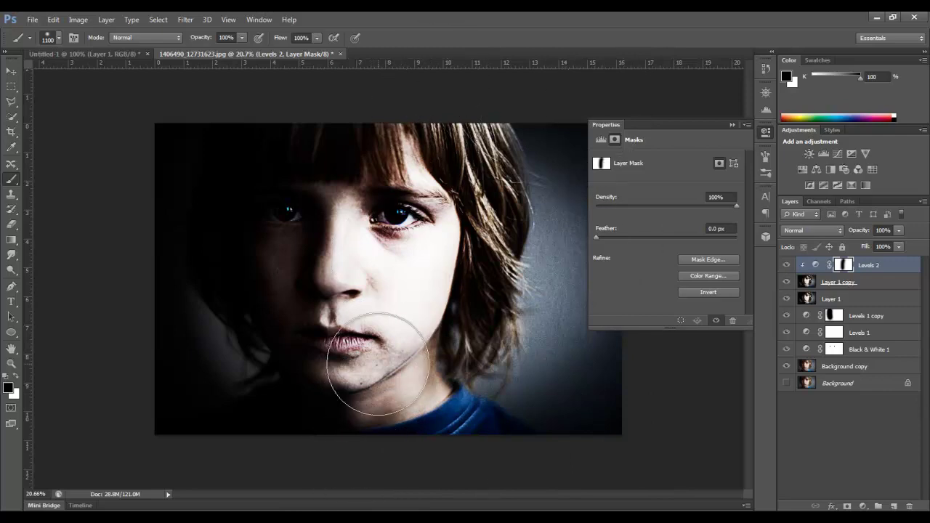
mouse_move(368, 348)
mouse_down()
mouse_move(412, 389)
mouse_move(542, 426)
mouse_up()
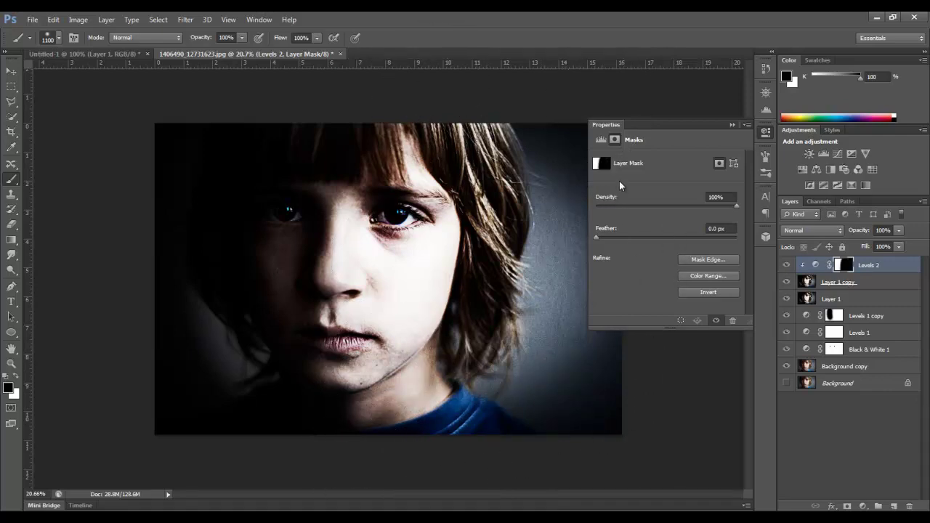
Step: Set Levels 2 to midtone 1.93 and white input 63
click(815, 265)
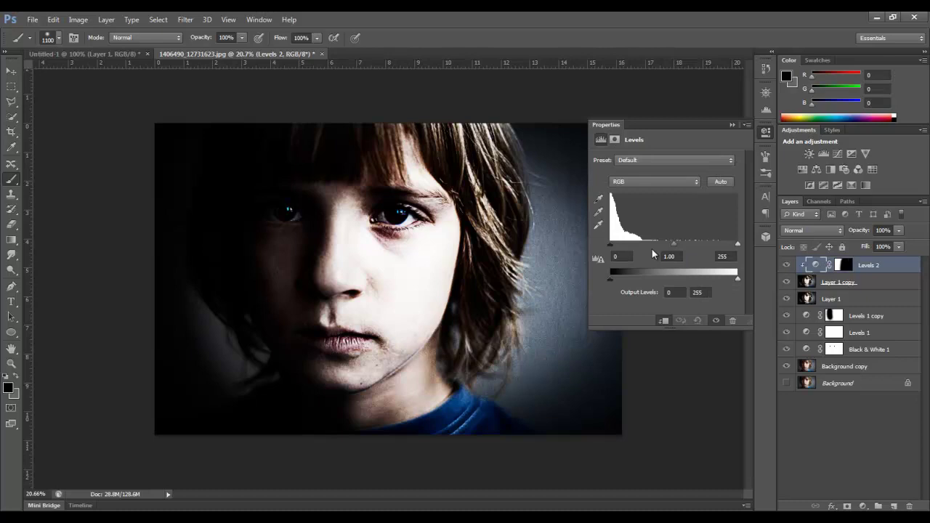
drag(672, 242, 651, 245)
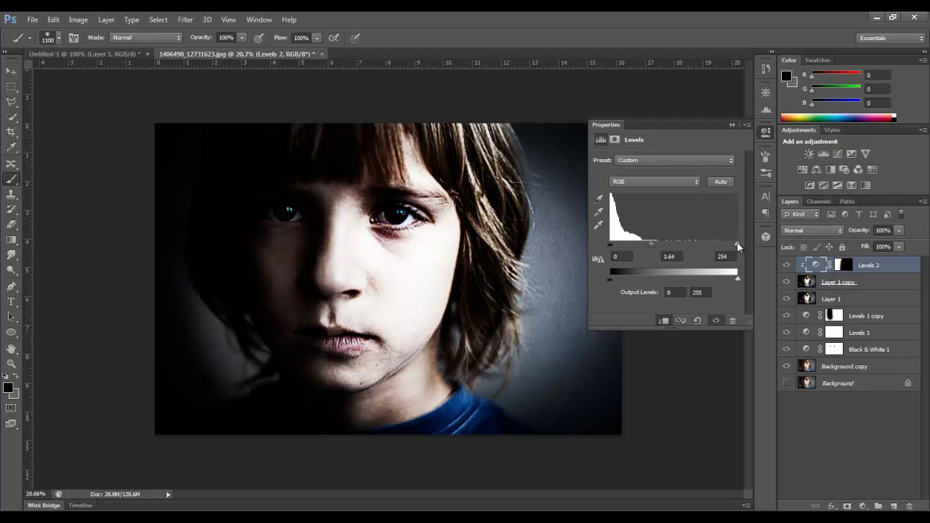
drag(737, 242, 619, 248)
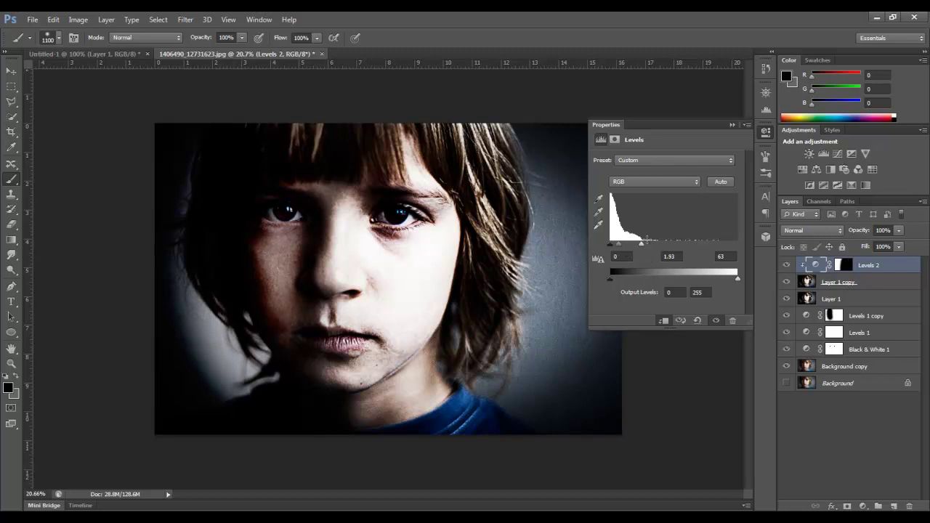
Step: Paint black on the Levels 2 mask over the left hair and chin area, then switch to the Move tool
click(839, 266)
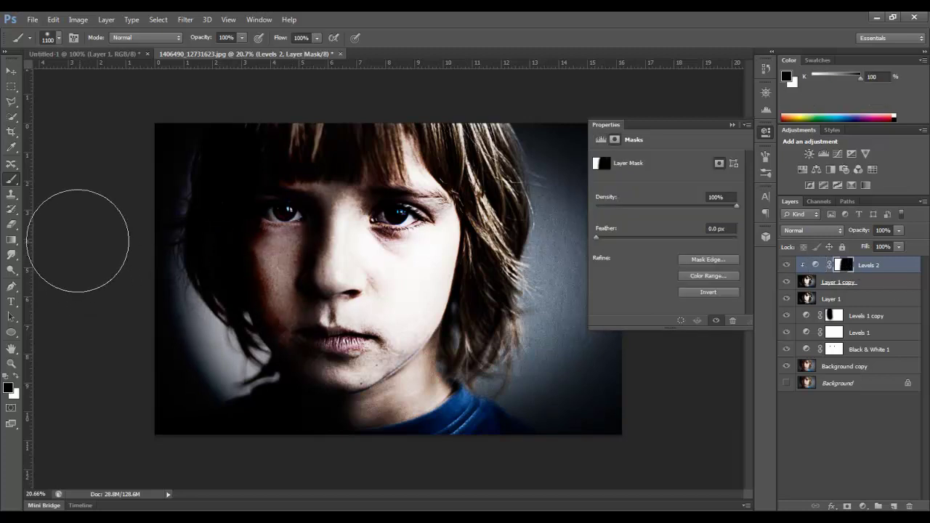
click(16, 376)
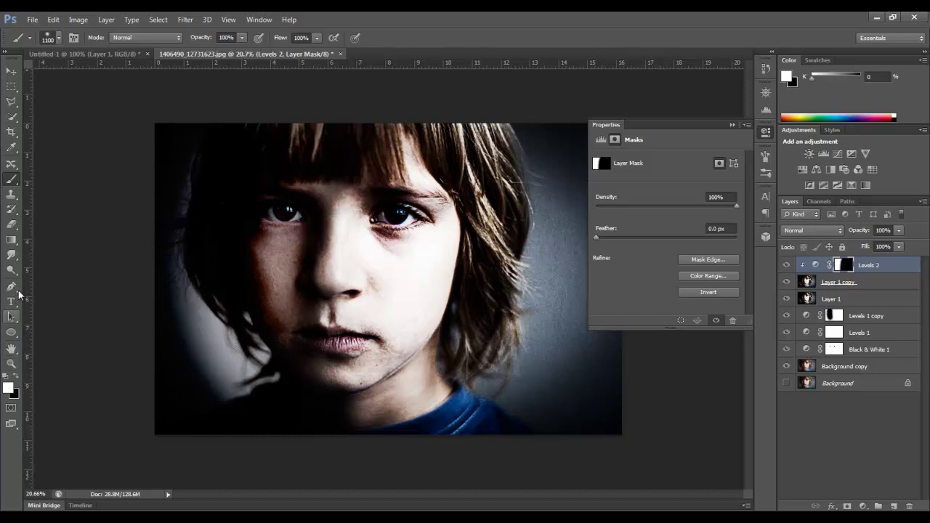
click(17, 379)
mouse_move(171, 305)
mouse_down()
mouse_move(218, 380)
mouse_move(182, 332)
mouse_up()
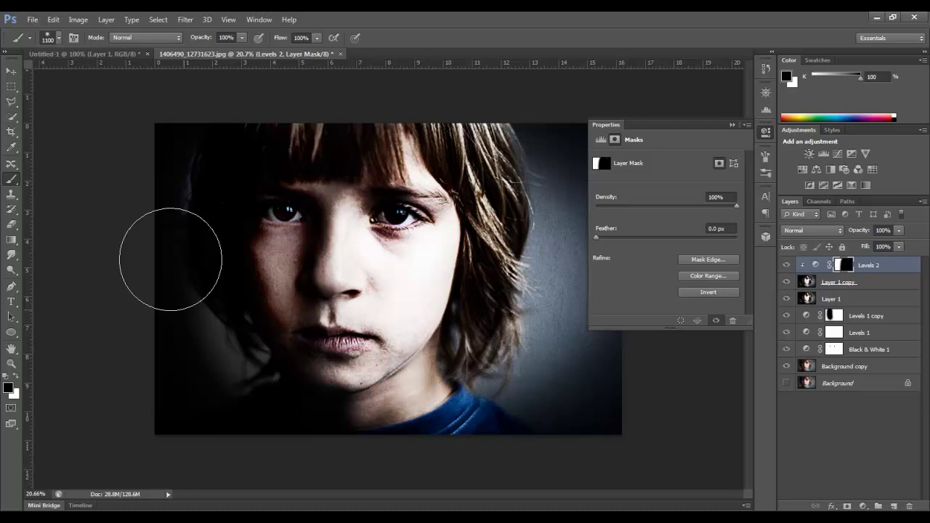
drag(186, 303, 255, 412)
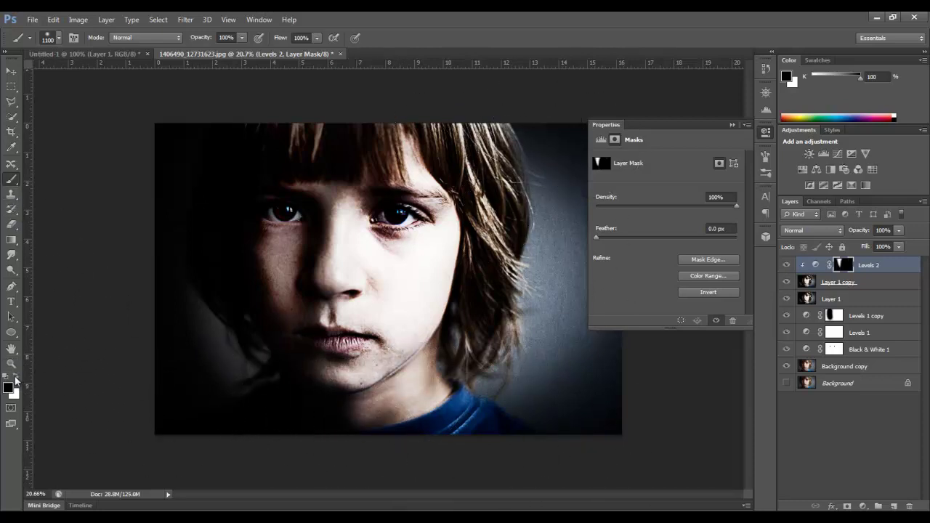
click(15, 377)
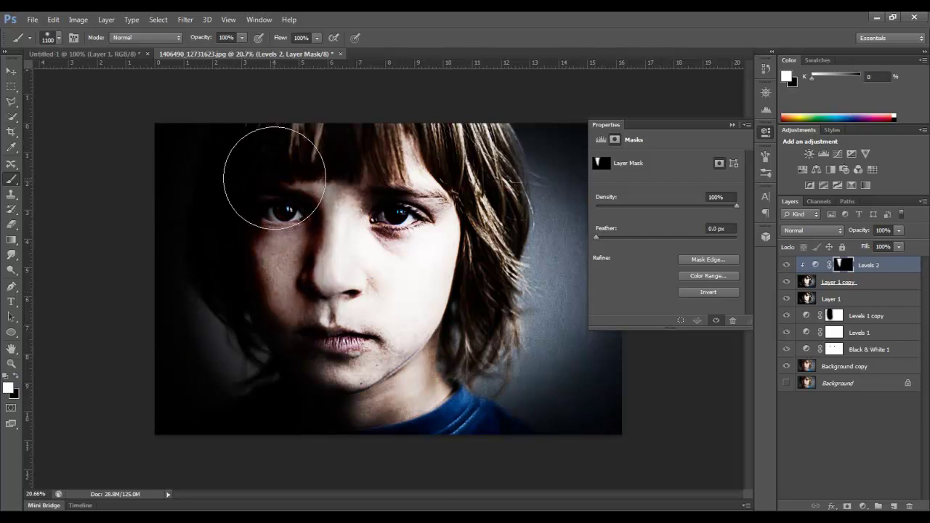
click(18, 71)
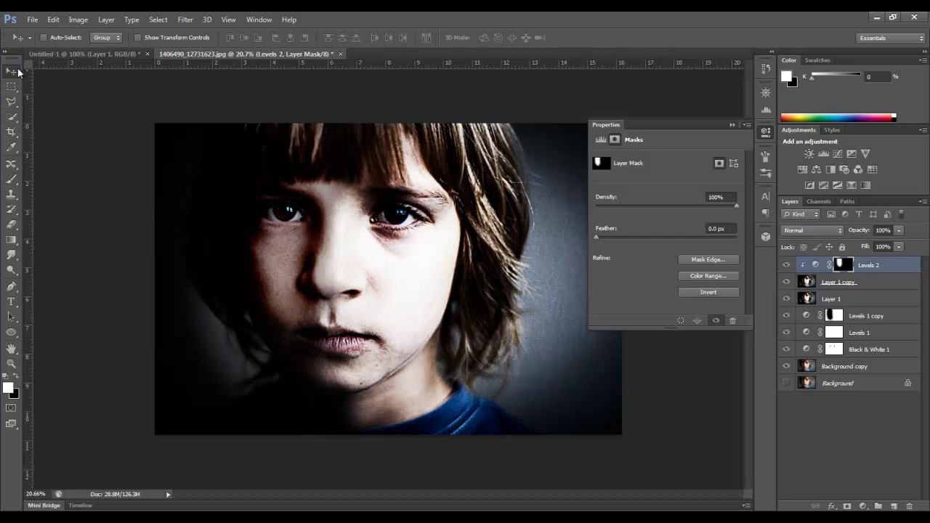
Step: Drop Levels 2's opacity to about 75% and the Hard Light Layer 1 copy to 35%
click(729, 123)
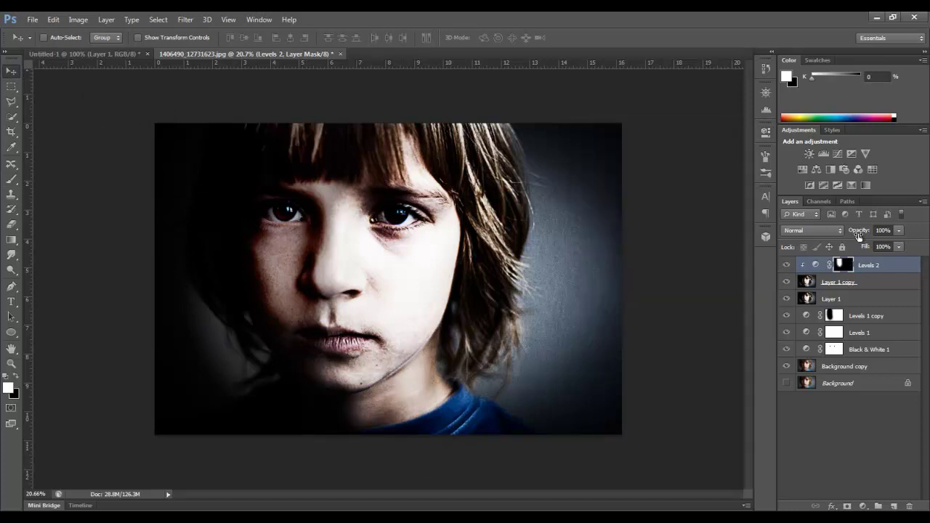
drag(860, 230, 736, 234)
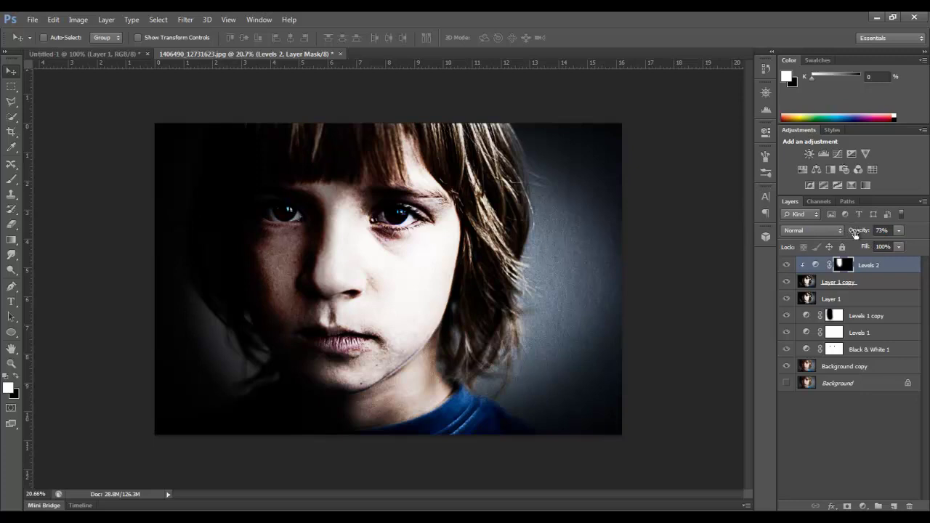
drag(851, 231, 856, 233)
click(841, 282)
mouse_move(858, 231)
mouse_down()
mouse_move(778, 246)
mouse_move(798, 245)
mouse_up()
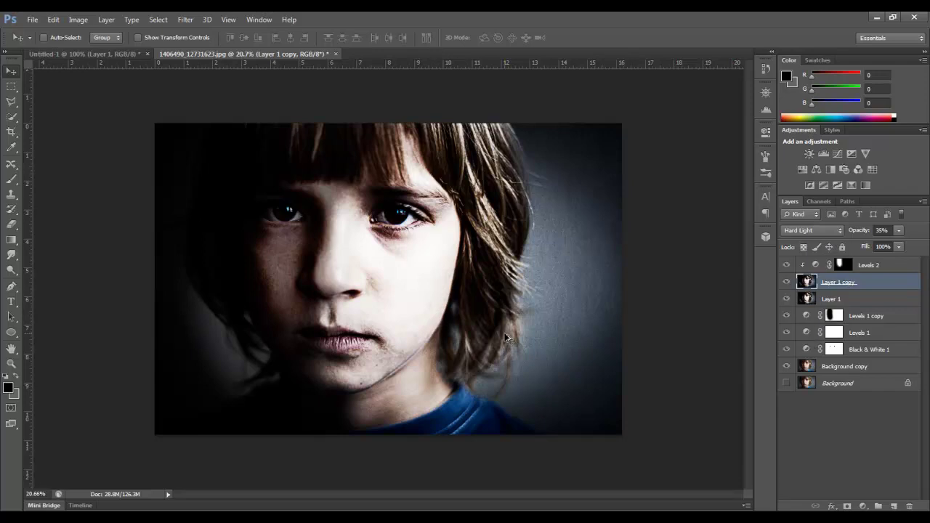
Step: Stamp visible layers into a new top Layer 2, hide the layers below, and duplicate it
key(ctrl+v)
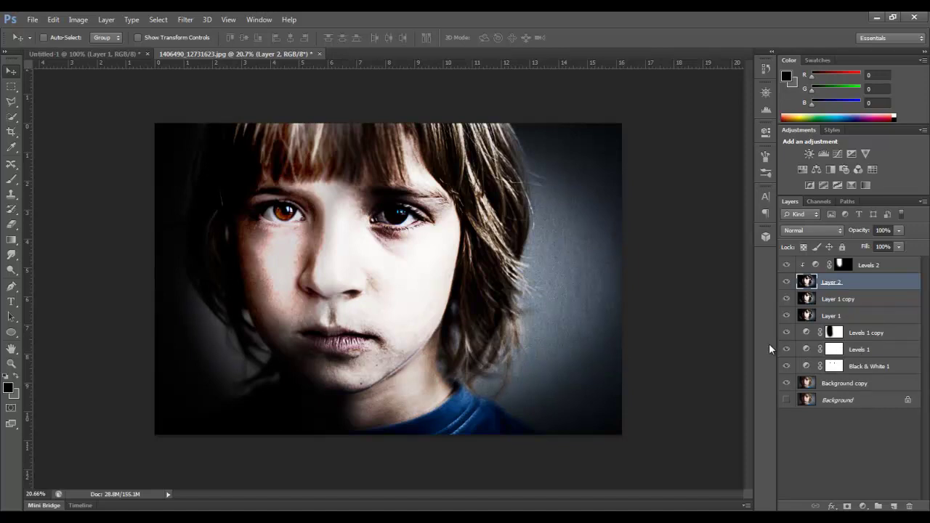
key(ctrl+z)
click(879, 267)
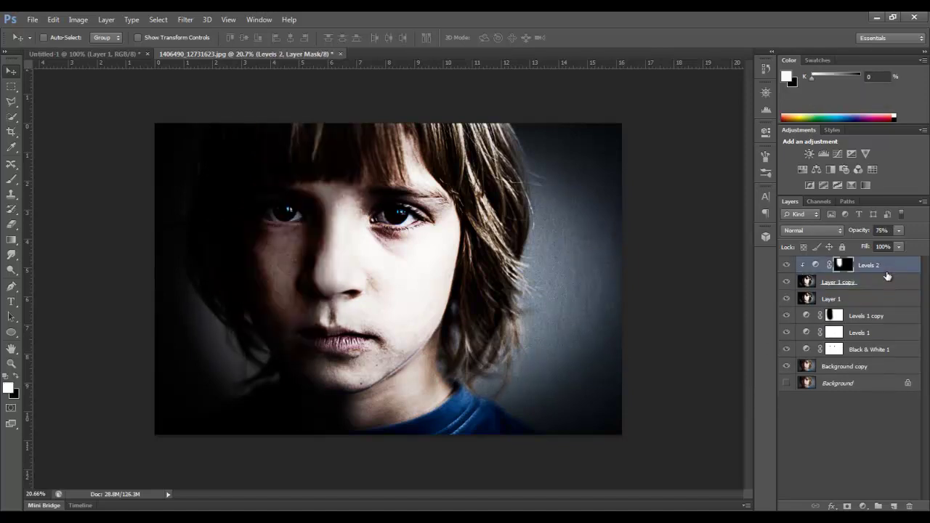
drag(887, 275, 887, 267)
key(ctrl+shift+alt+e)
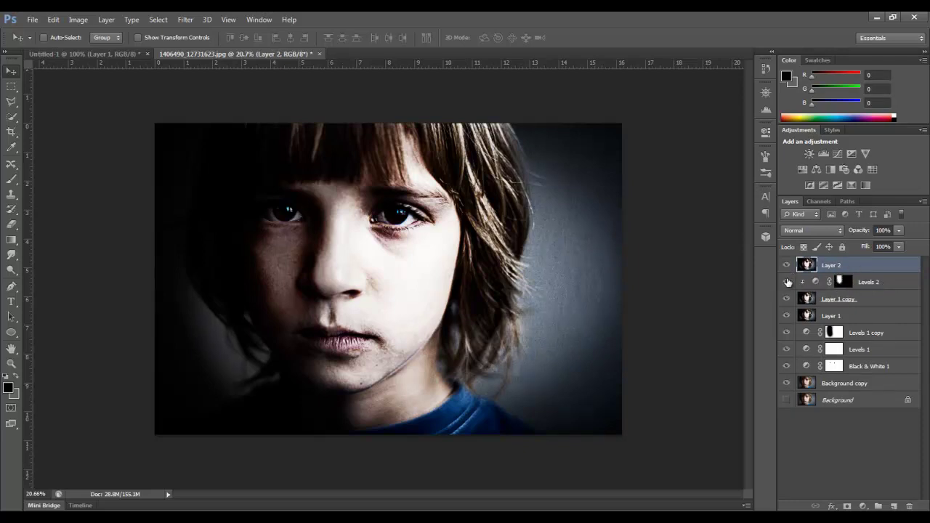
drag(787, 282, 785, 384)
drag(873, 266, 894, 505)
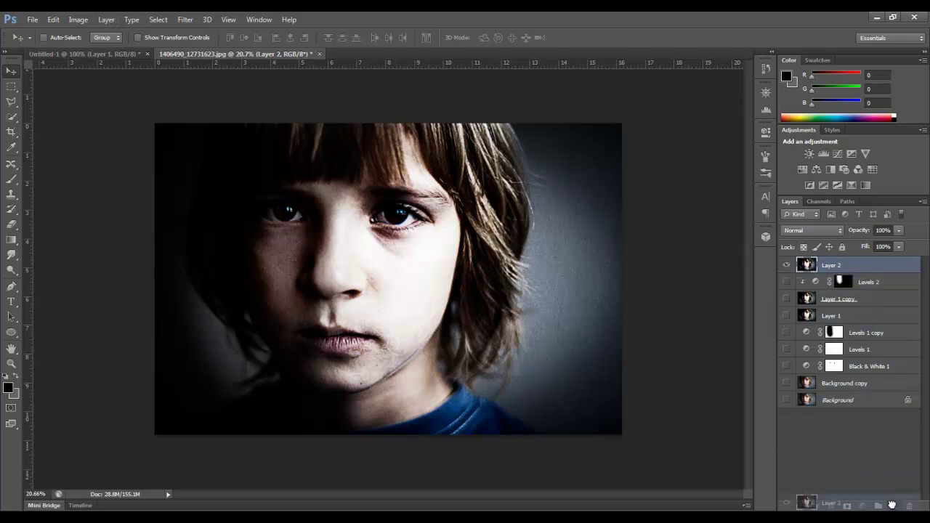
Step: Run Filter > Other > High Pass on Layer 2 copy with a radius of about 7.7 pixels
click(112, 22)
mouse_move(185, 19)
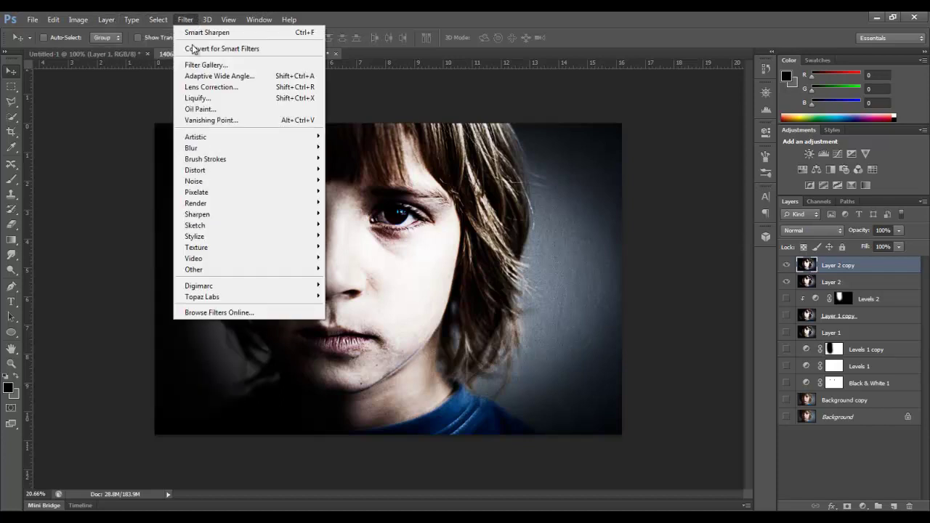
mouse_move(215, 271)
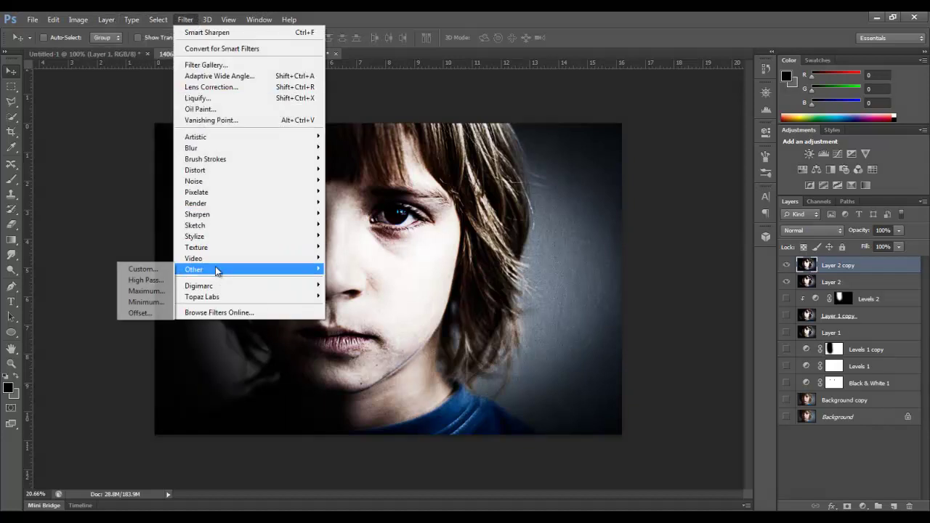
click(146, 280)
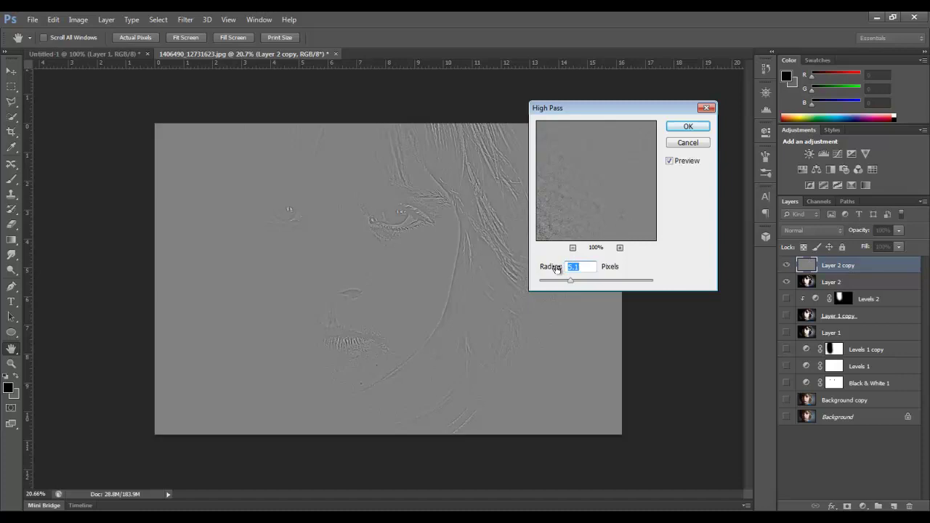
drag(555, 280, 369, 274)
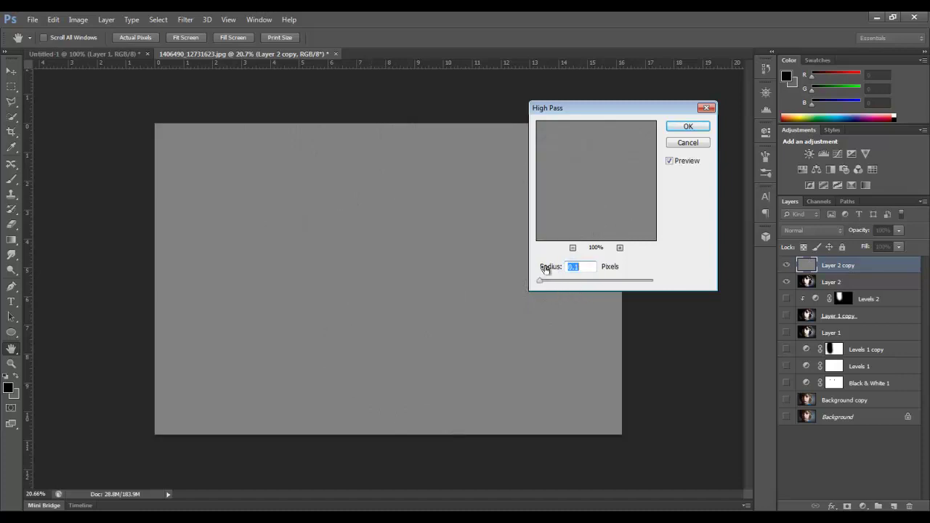
drag(545, 269, 425, 263)
drag(541, 270, 552, 270)
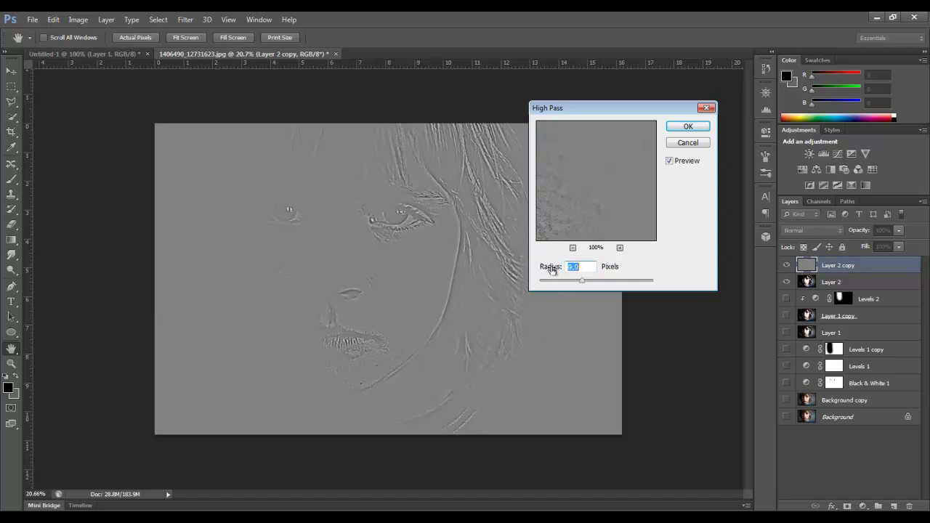
click(686, 127)
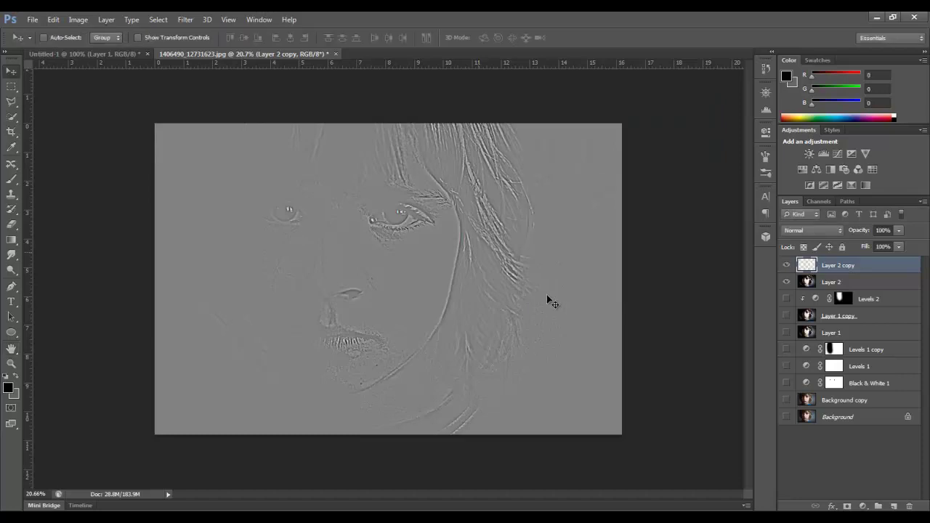
Step: Set the high-pass Layer 2 copy's blend mode to Hard Light
click(818, 231)
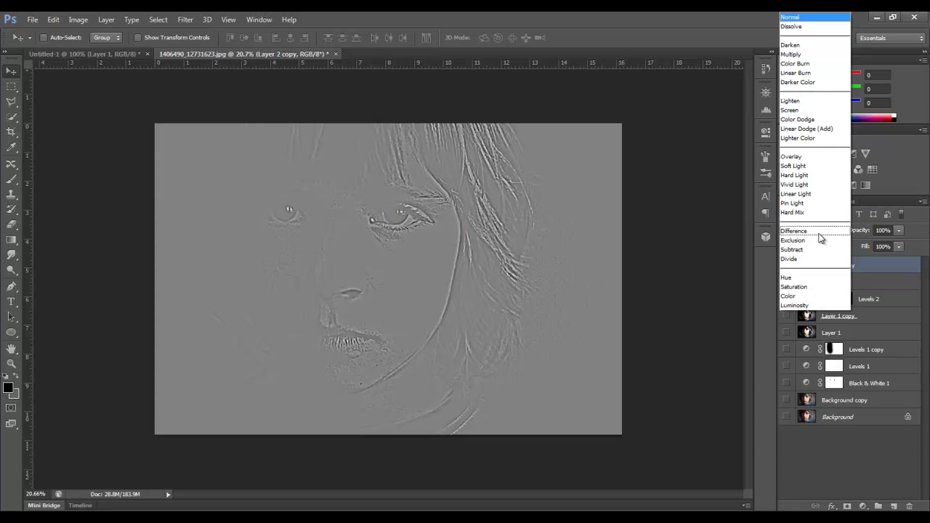
click(814, 175)
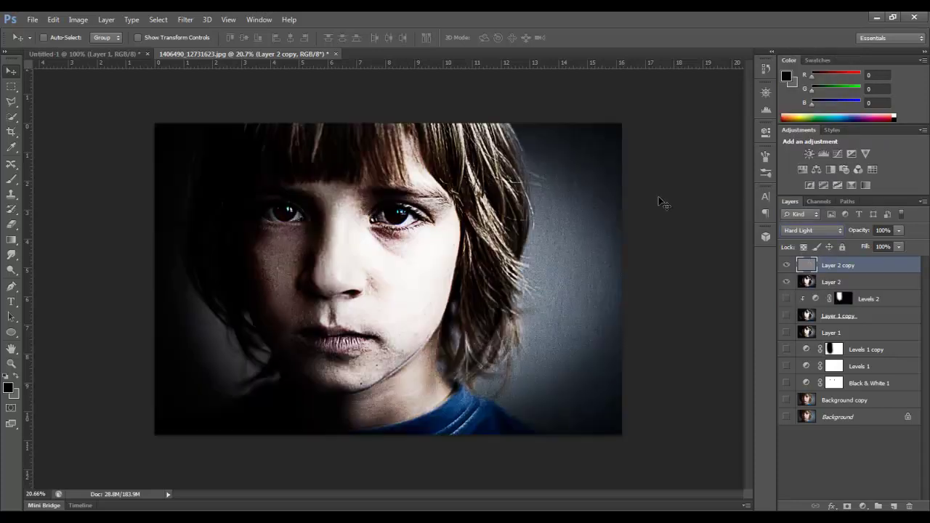
click(809, 230)
click(799, 178)
scroll(806, 228, up, 1)
scroll(805, 227, up, 1)
scroll(806, 230, up, 4)
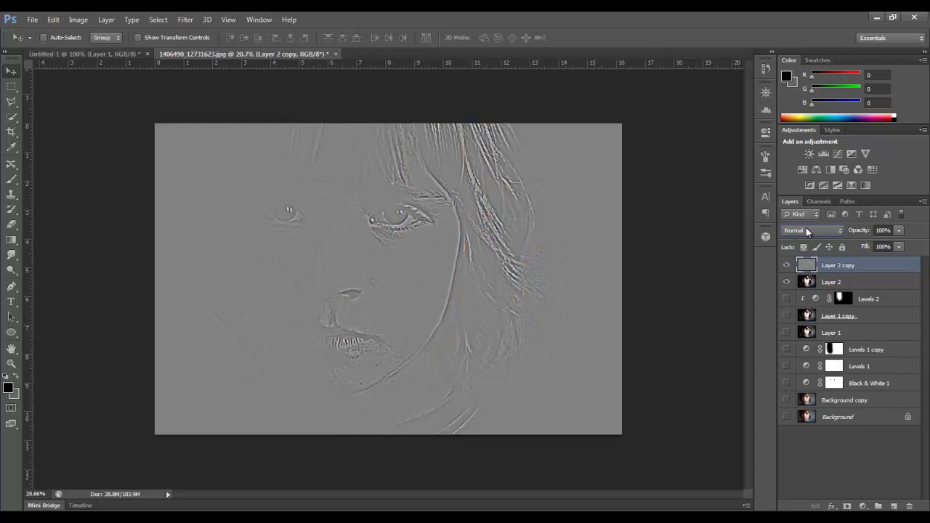
scroll(806, 230, down, 1)
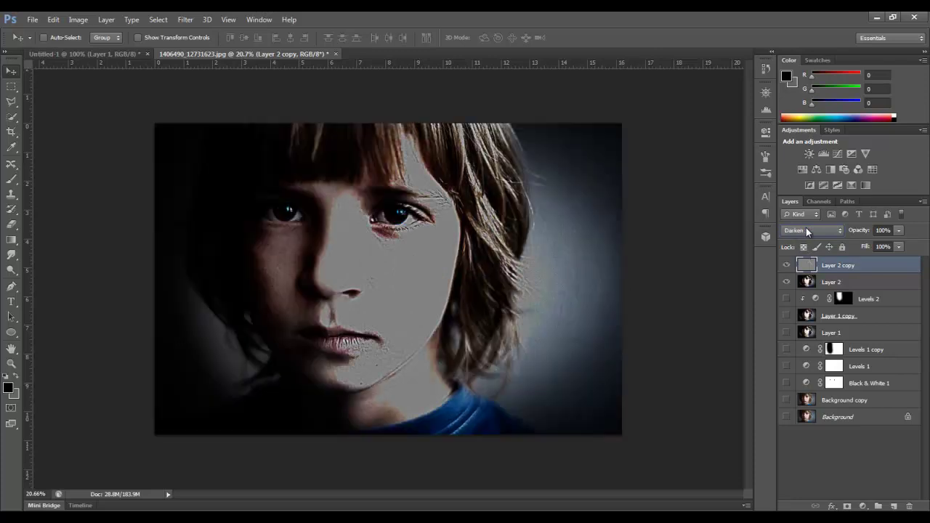
scroll(806, 227, down, 2)
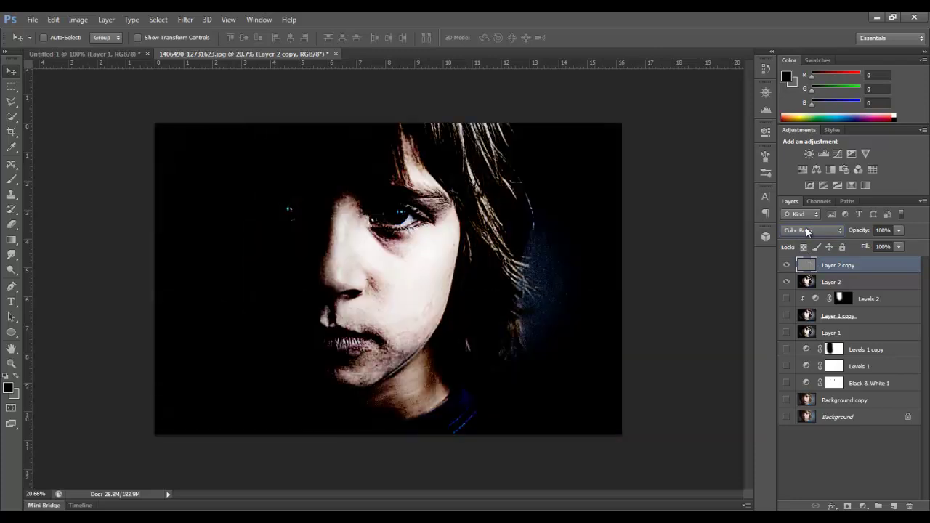
scroll(805, 228, down, 2)
scroll(805, 228, down, 3)
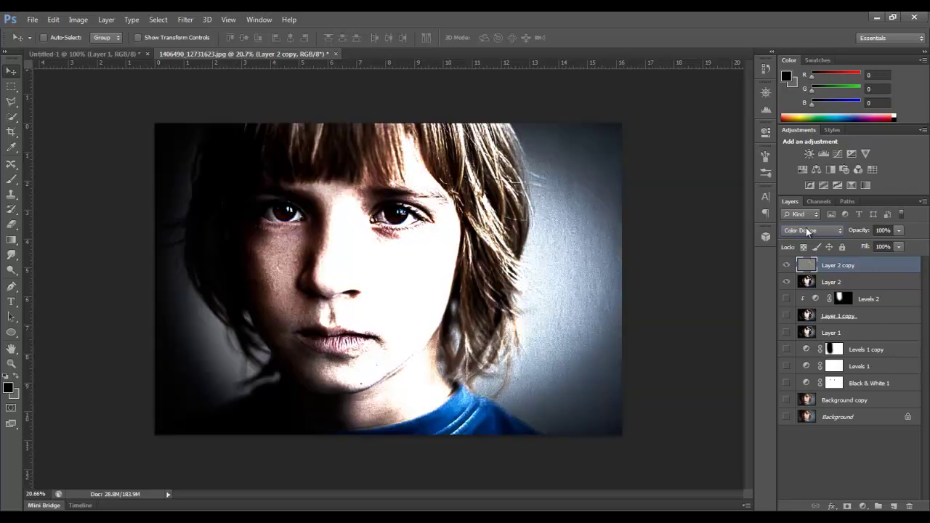
scroll(805, 227, down, 2)
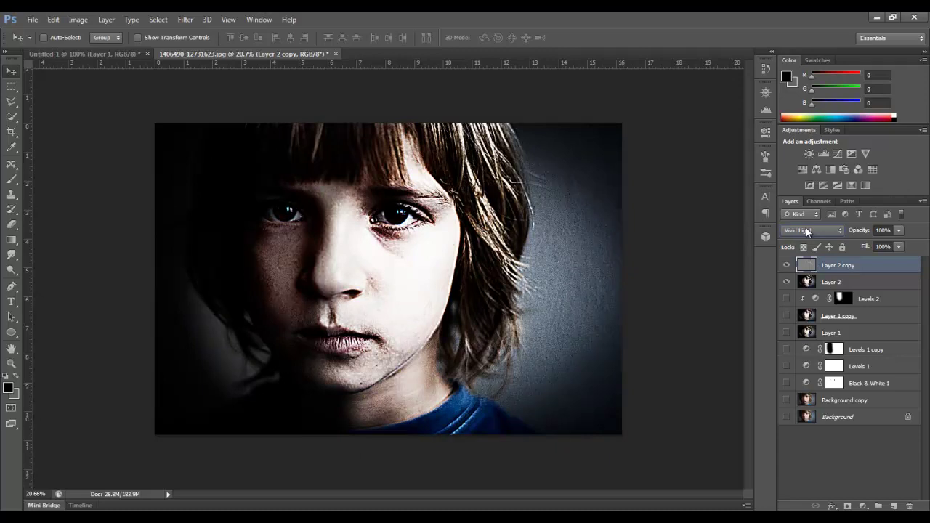
scroll(806, 227, up, 1)
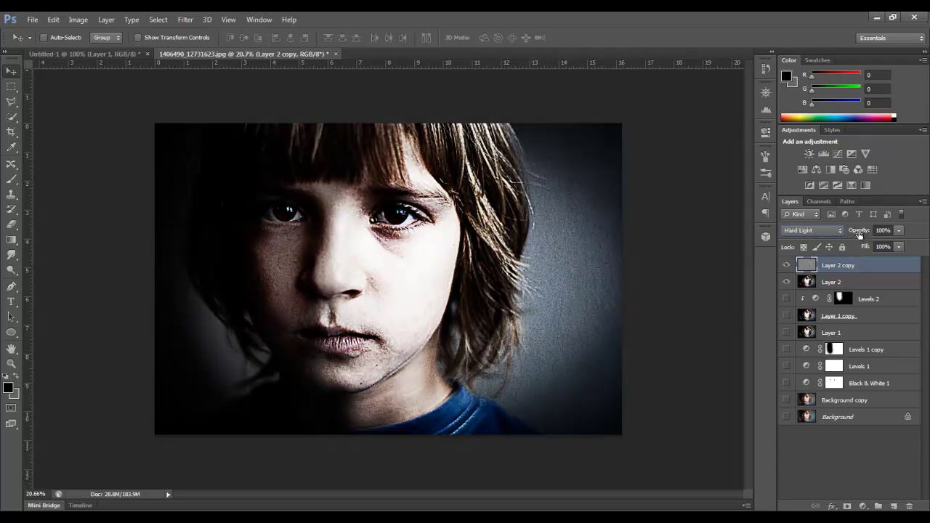
Step: Set Layer 2 copy's opacity to 60%
drag(858, 231, 725, 260)
click(856, 231)
key(Return)
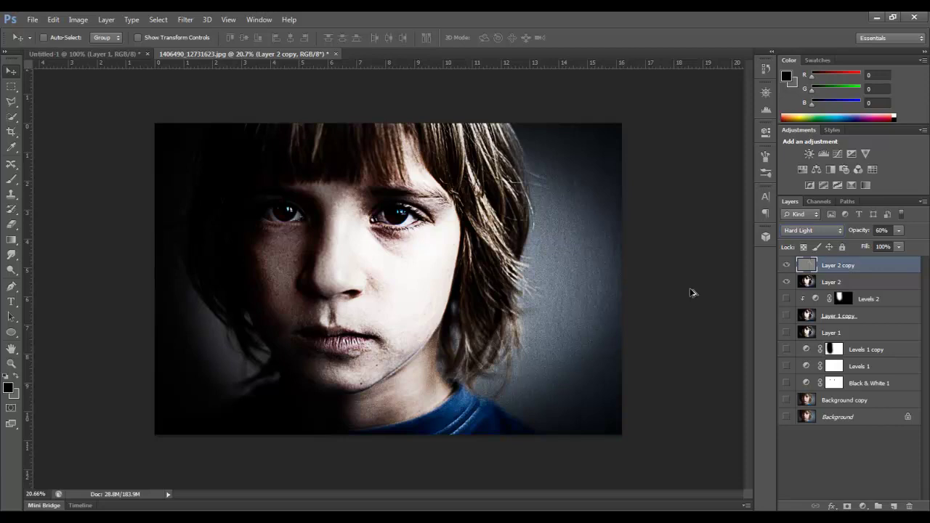
Step: Stamp visible into Layer 3 and duplicate it into a new document, Untitled-3
key(ctrl+shift+alt+e)
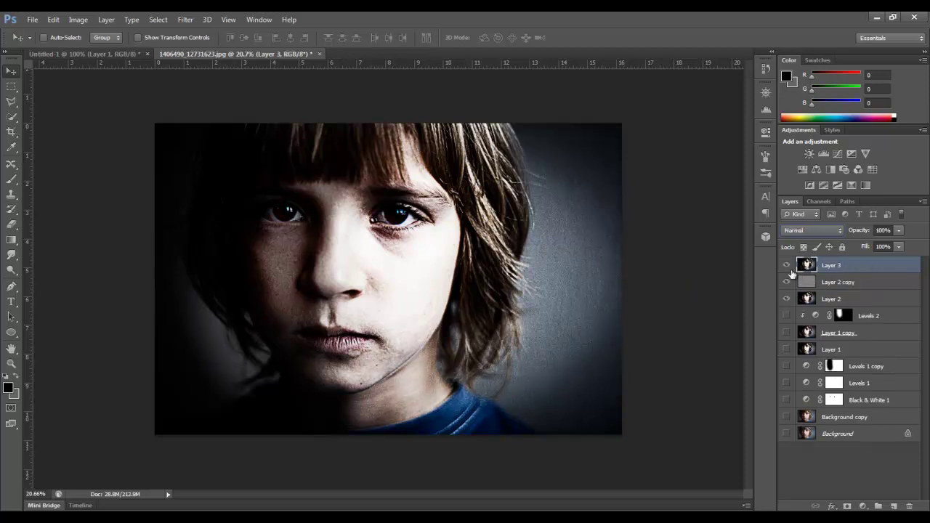
right_click(836, 270)
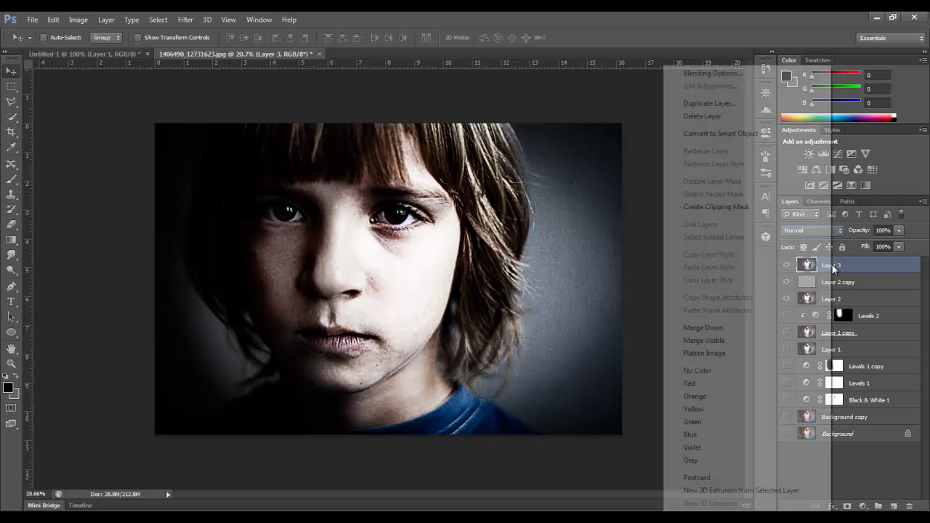
click(709, 104)
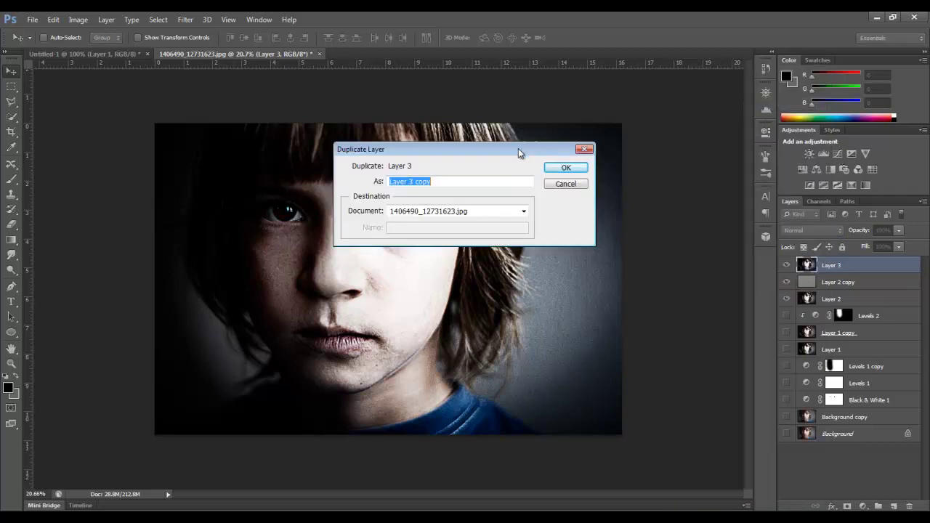
click(484, 210)
click(453, 243)
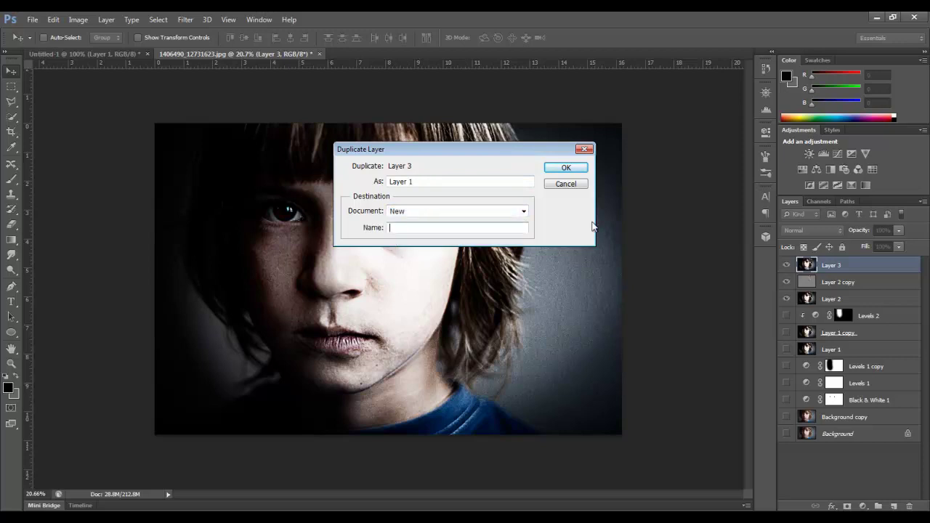
click(566, 168)
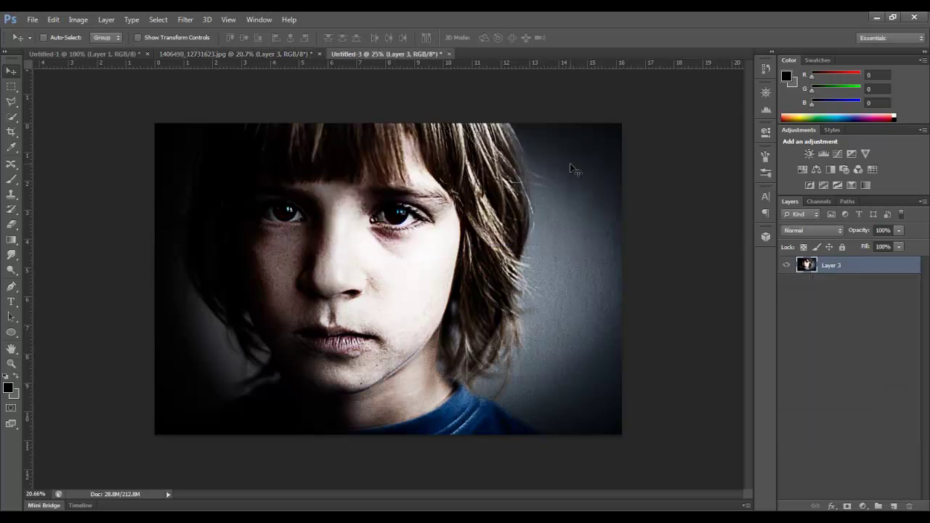
Step: Flatten and apply HDR Toning with the Monochromatic Artistic preset, curve point pulled to about 67/49
click(78, 21)
mouse_move(113, 51)
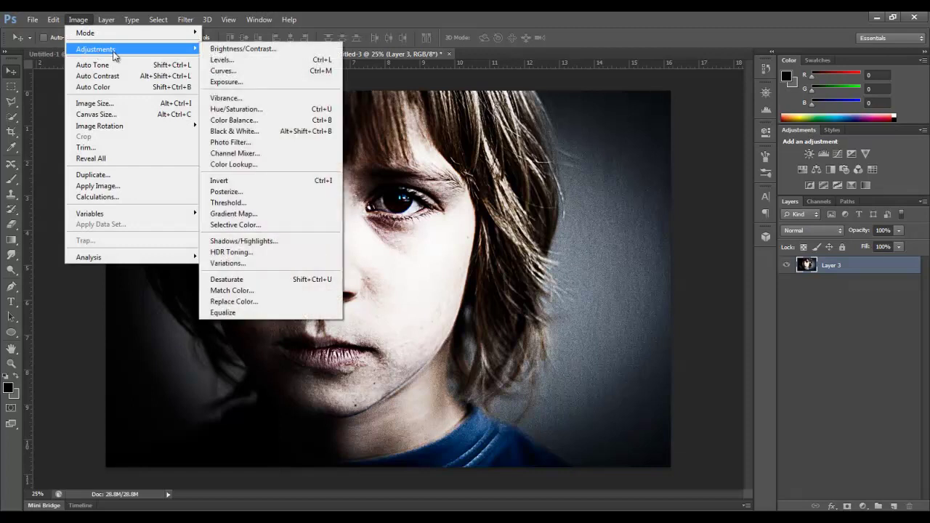
click(239, 254)
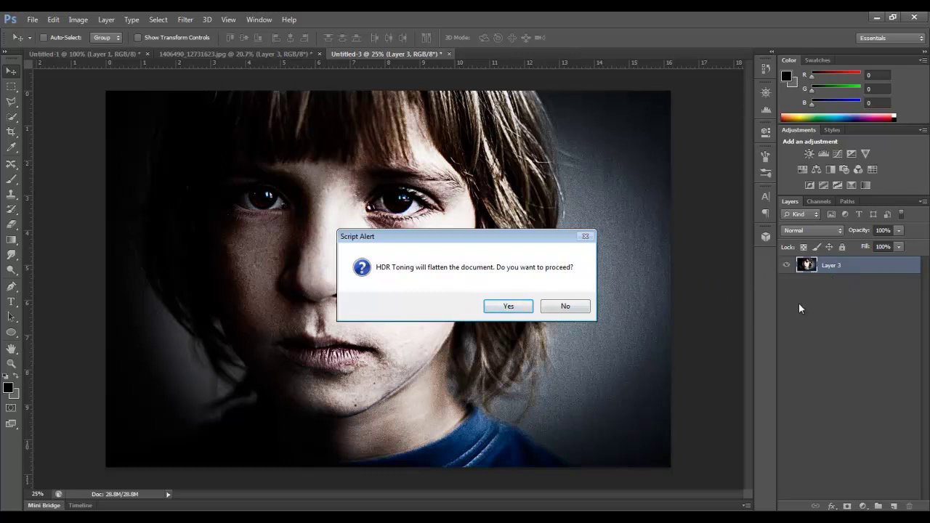
click(508, 307)
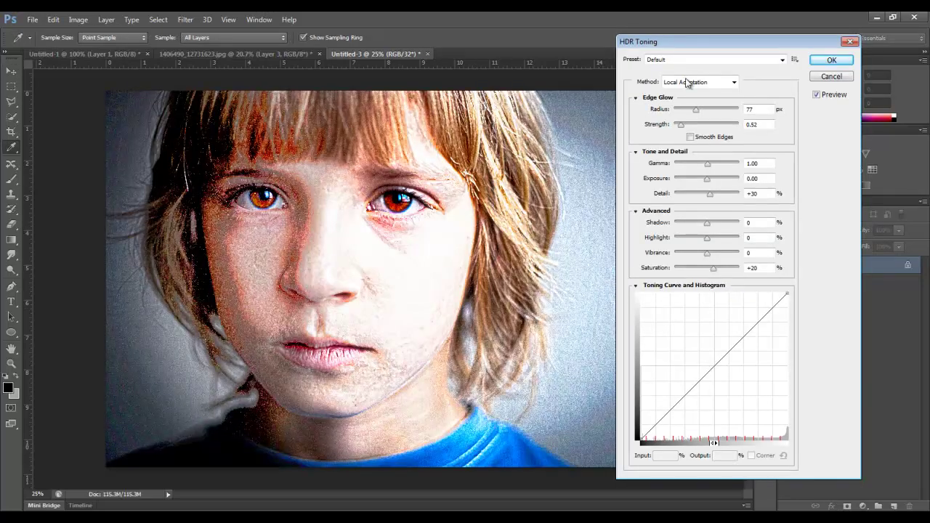
click(690, 61)
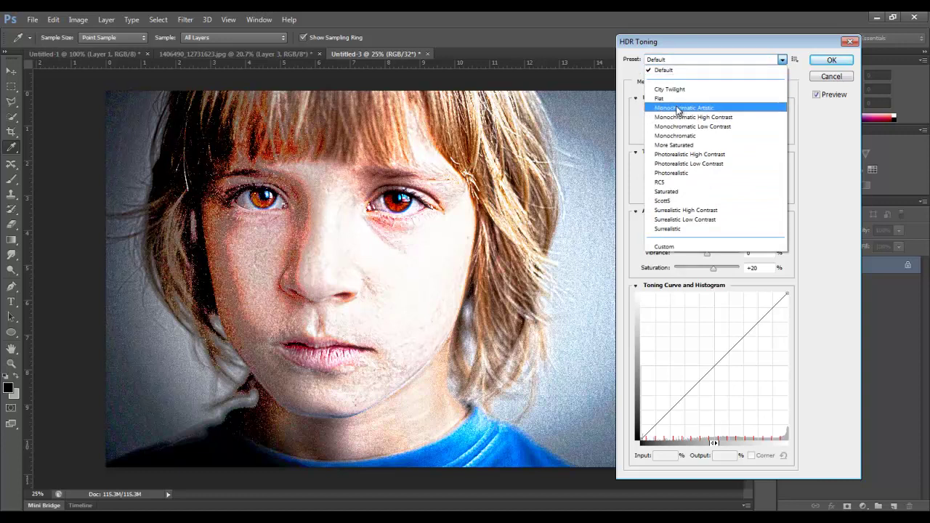
click(707, 109)
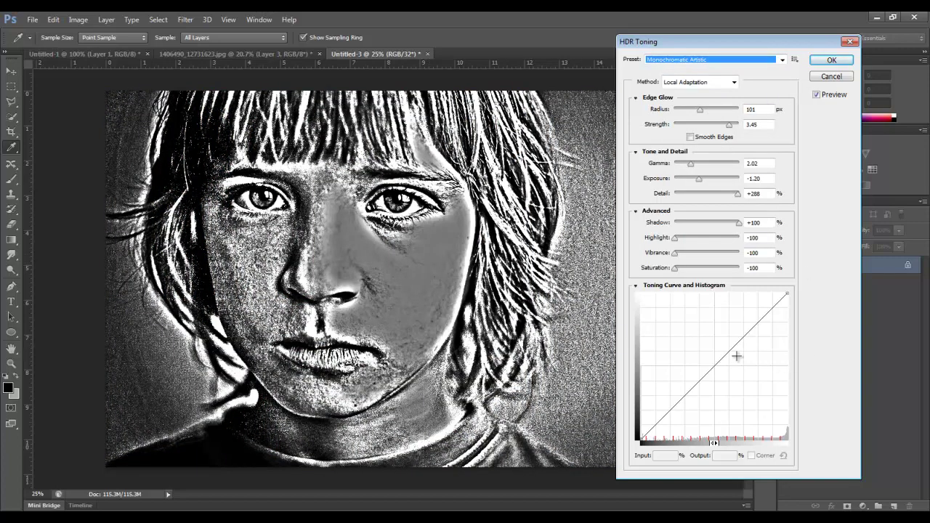
drag(731, 350, 735, 366)
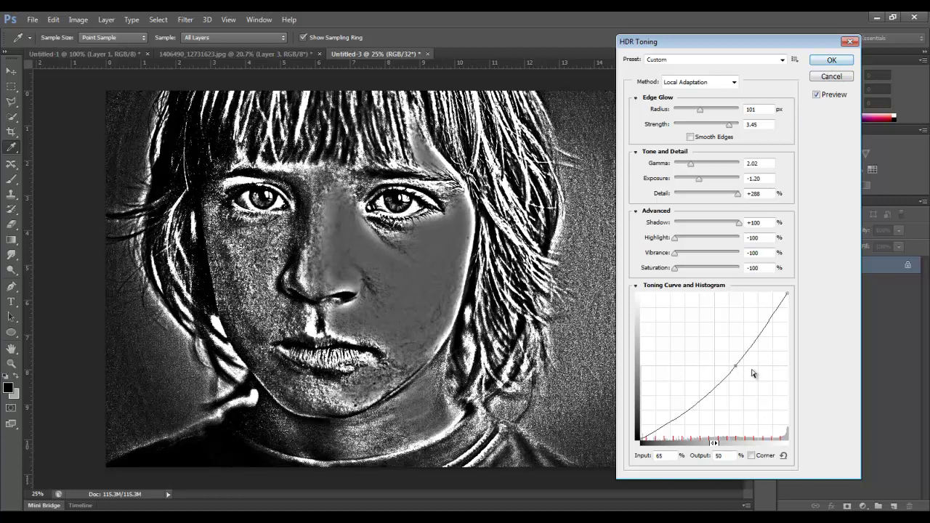
drag(734, 366, 740, 368)
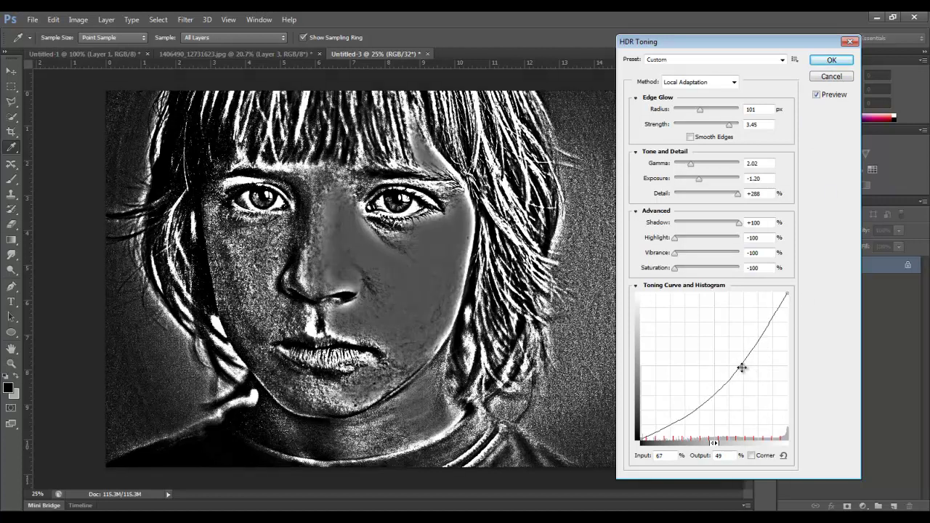
click(837, 61)
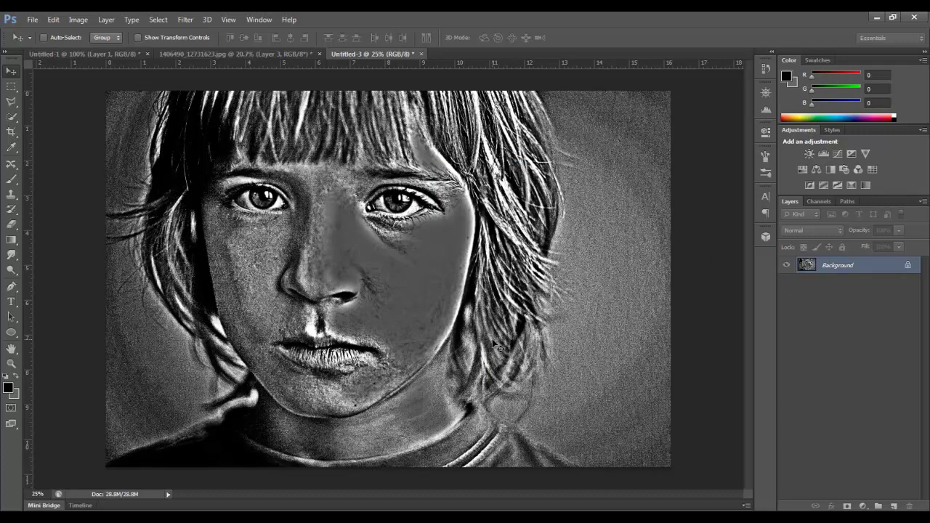
Step: Duplicate the toned Background layer into 1406490_12731623.jpg, accepting the colour profile conversion
right_click(852, 269)
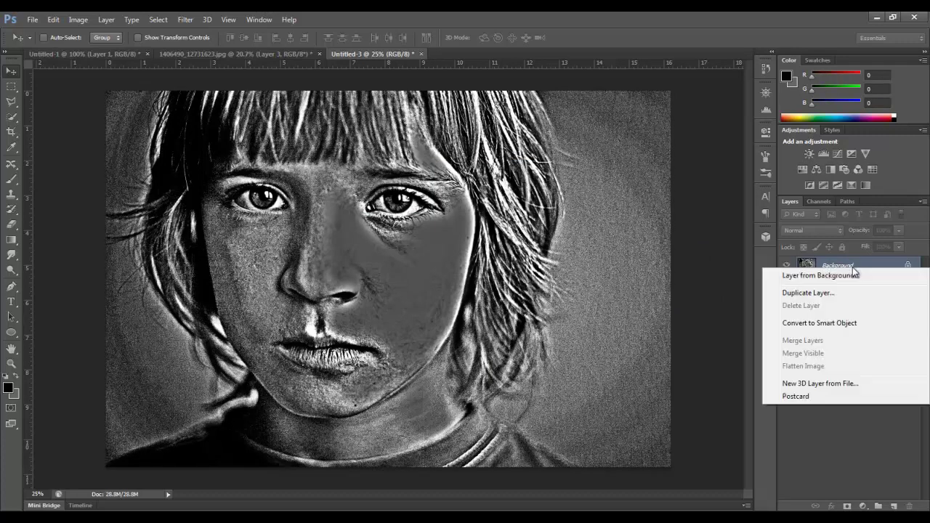
click(835, 295)
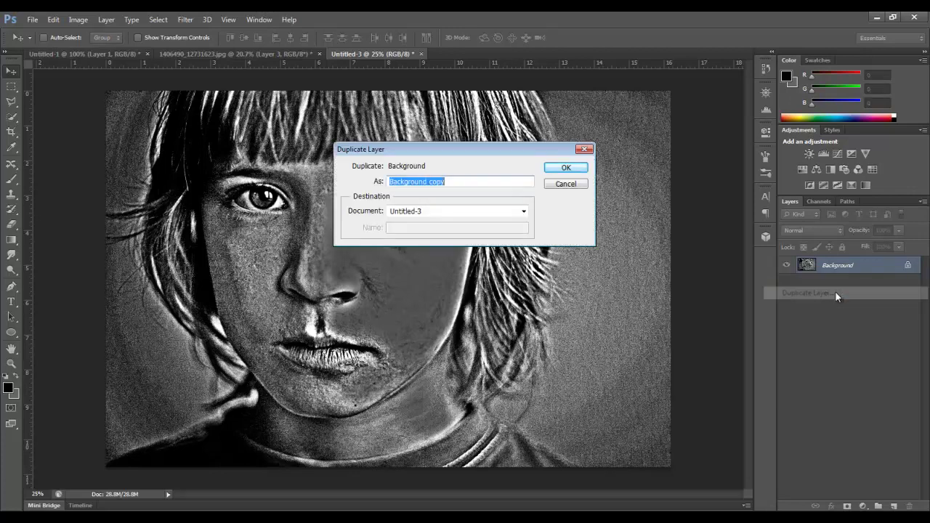
click(462, 211)
click(459, 231)
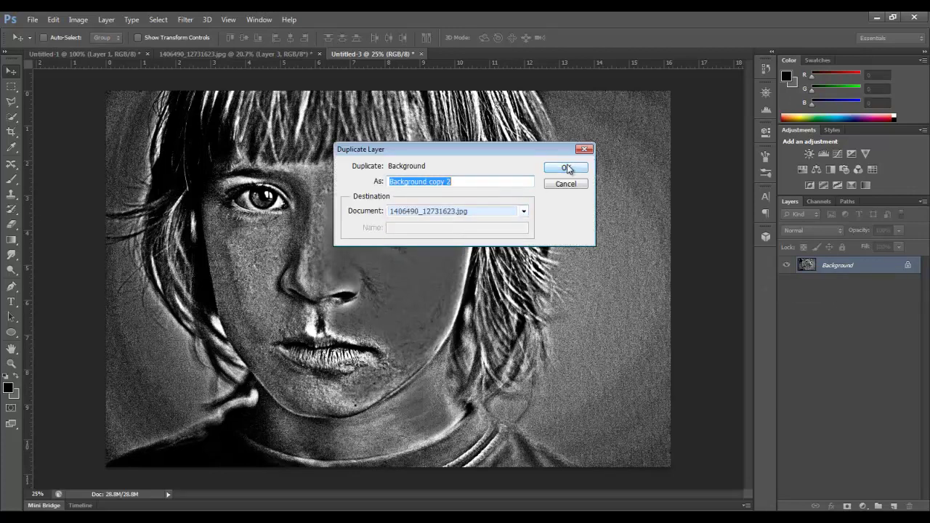
click(566, 167)
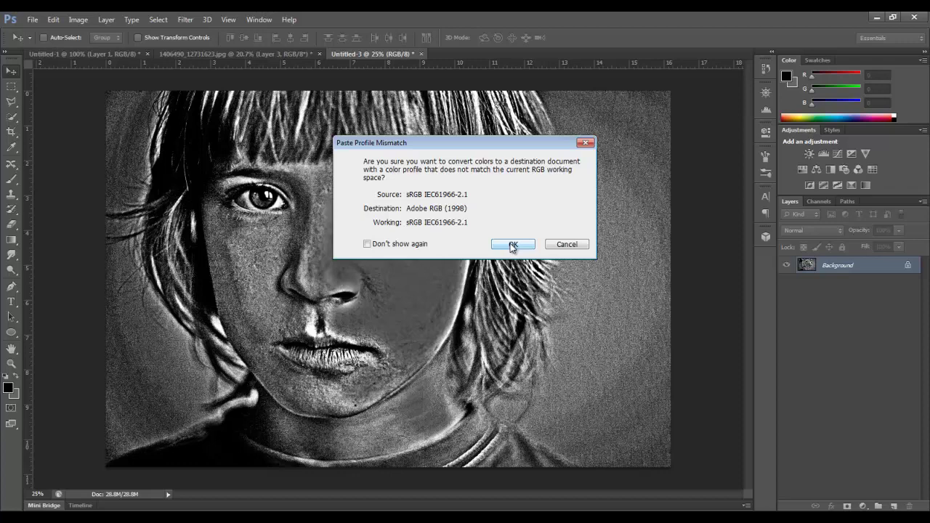
click(512, 245)
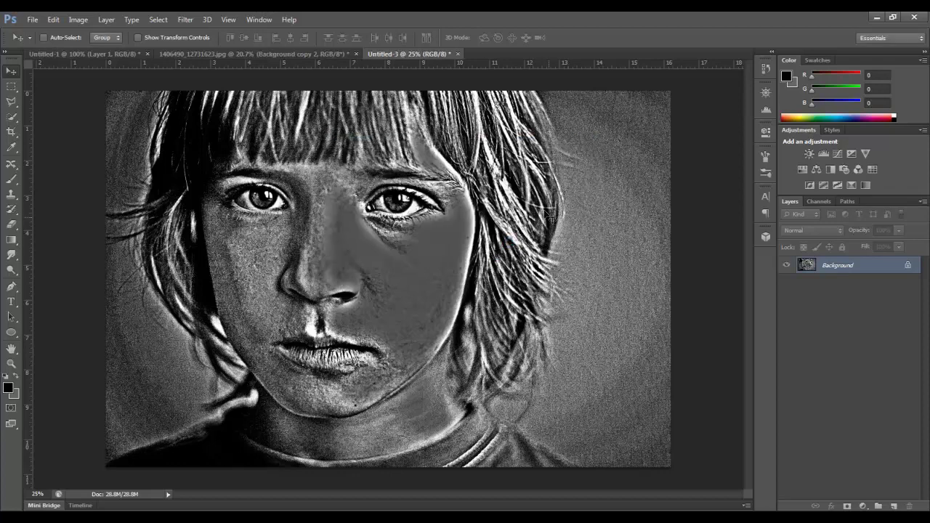
Step: Switch to 1406490_12731623.jpg and toggle Background copy 2 to compare its effect
click(256, 53)
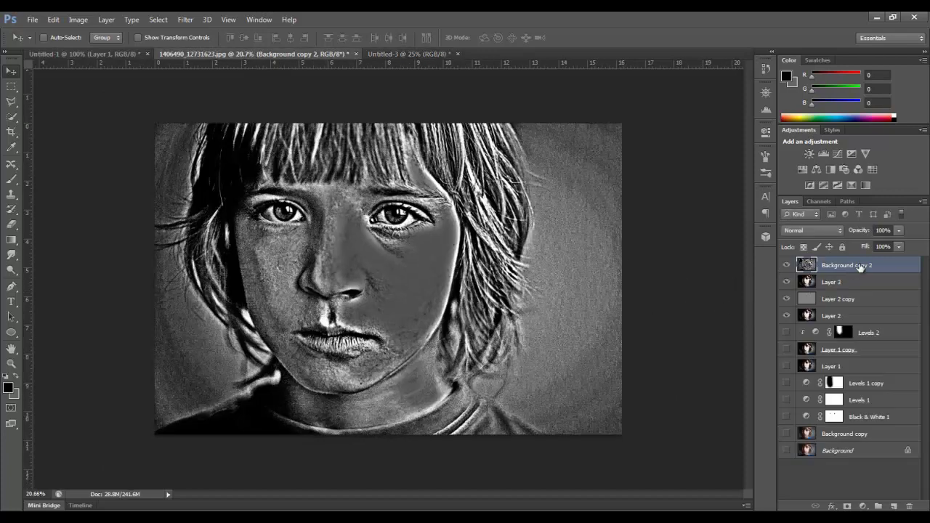
click(786, 265)
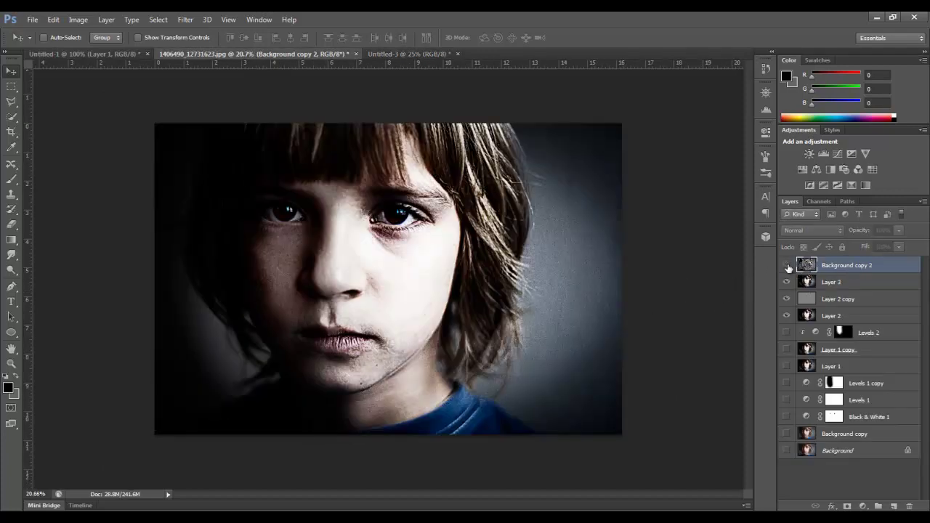
click(786, 265)
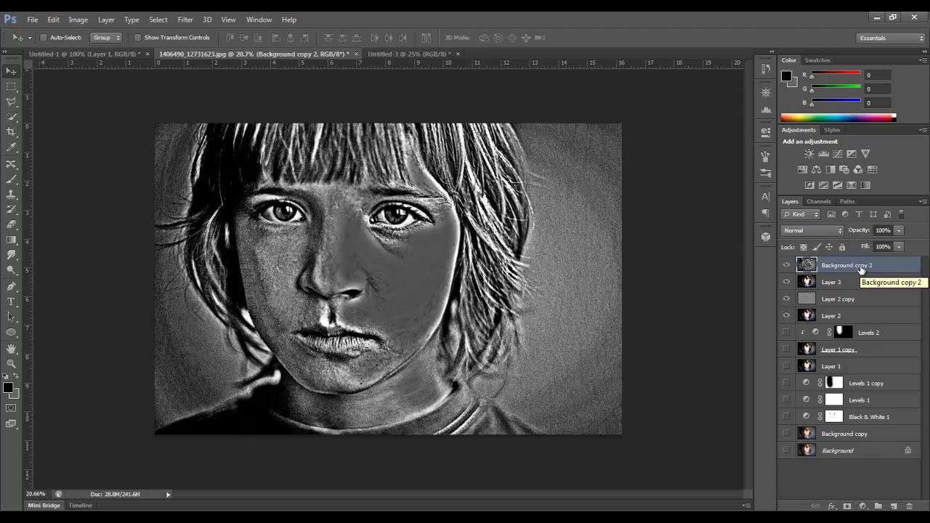
Step: Make a hidden Background copy 3 and select Background copy 2
drag(884, 268, 894, 506)
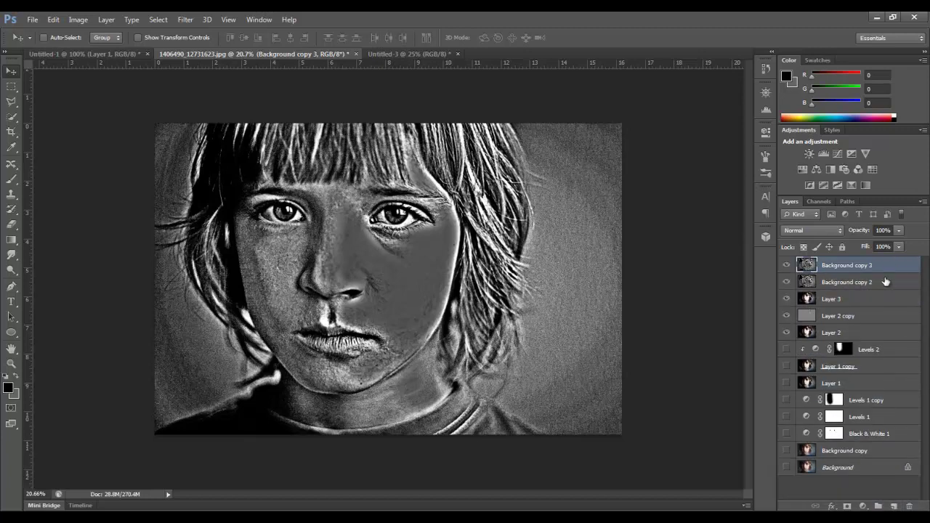
click(786, 266)
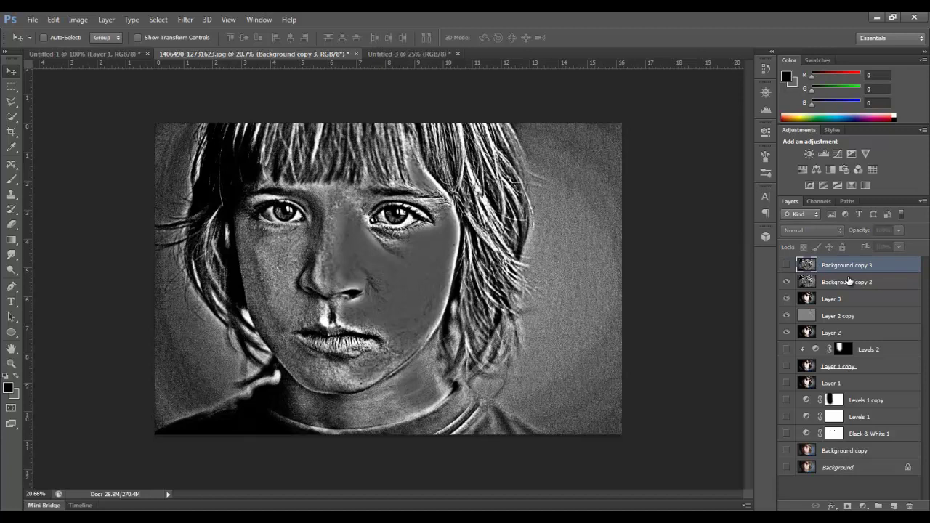
click(860, 288)
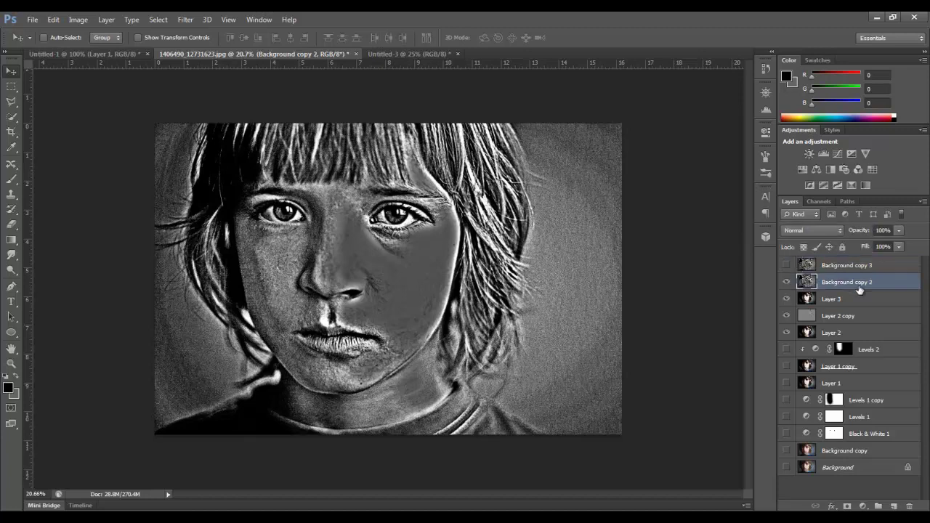
Step: Blend Background copy 2 in Vivid Light at 29% opacity
click(820, 227)
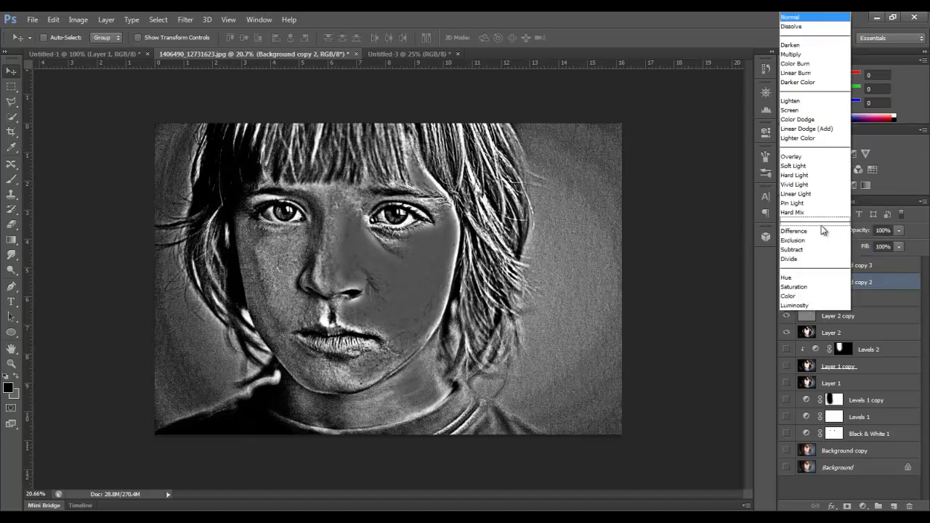
click(813, 185)
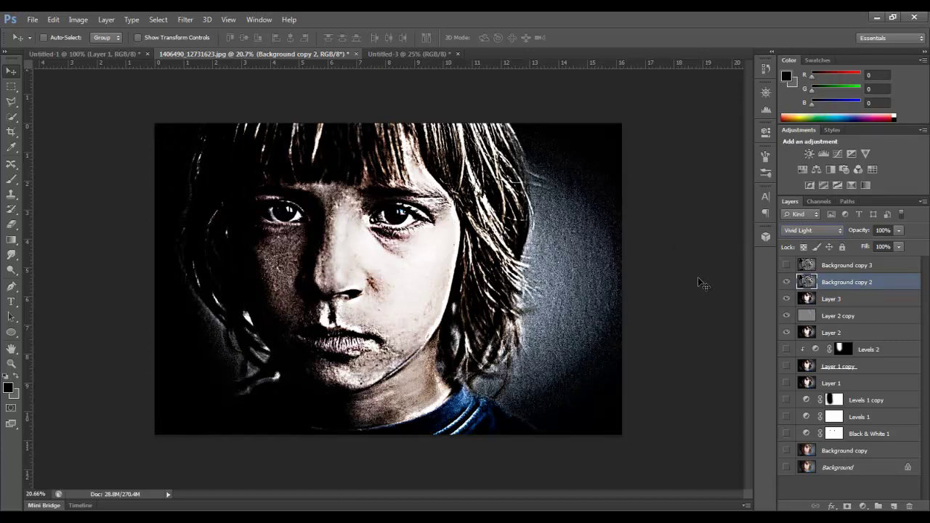
click(803, 234)
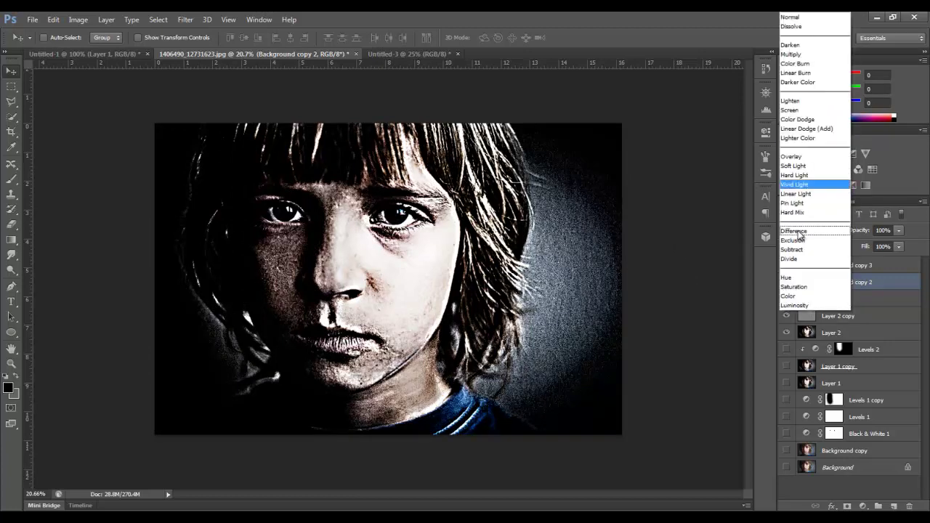
click(795, 176)
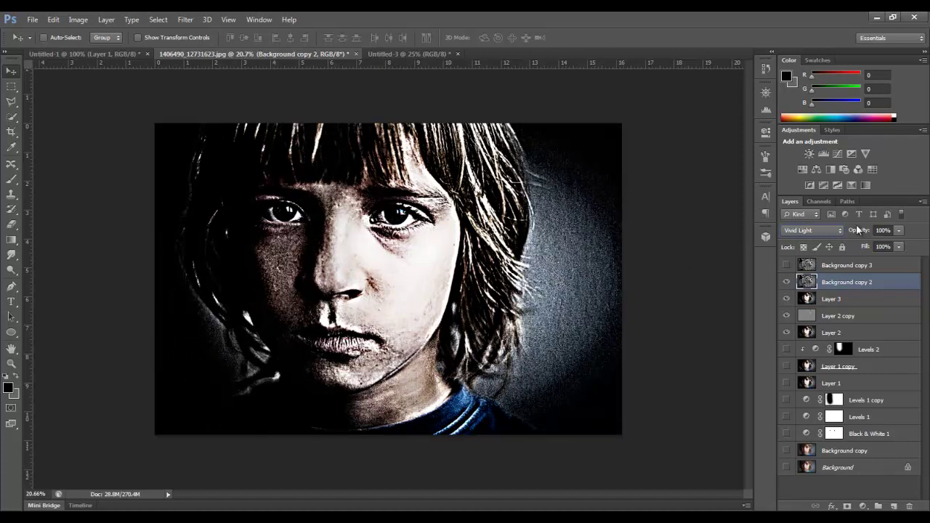
drag(857, 231, 784, 237)
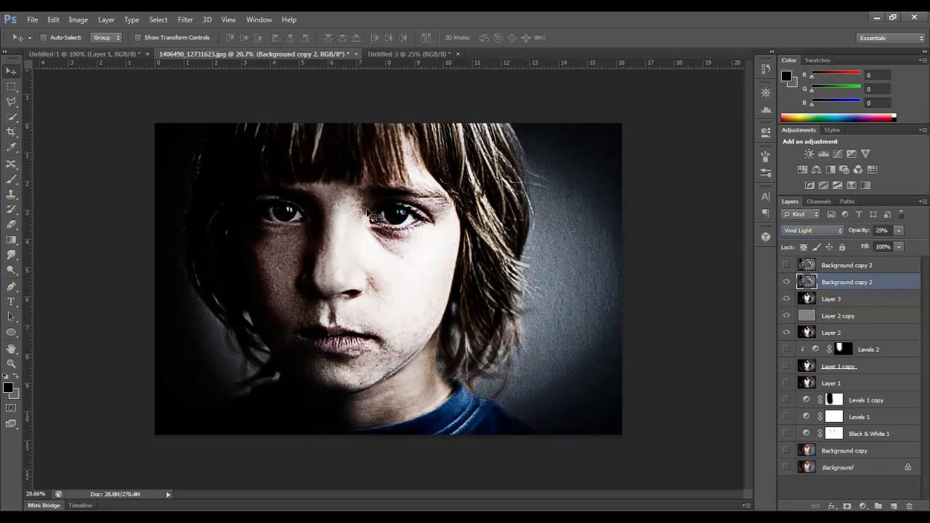
click(795, 271)
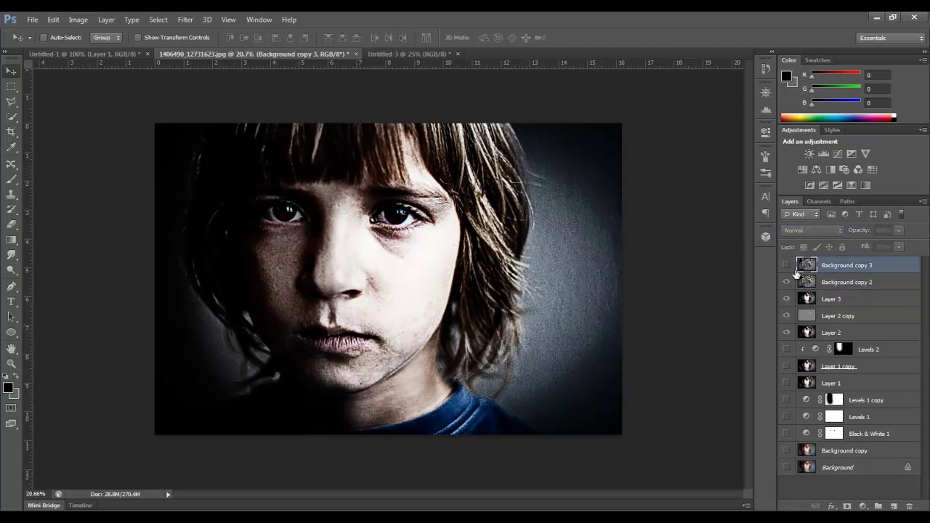
Step: Show Background copy 3 and apply a Gaussian Blur to it
click(786, 266)
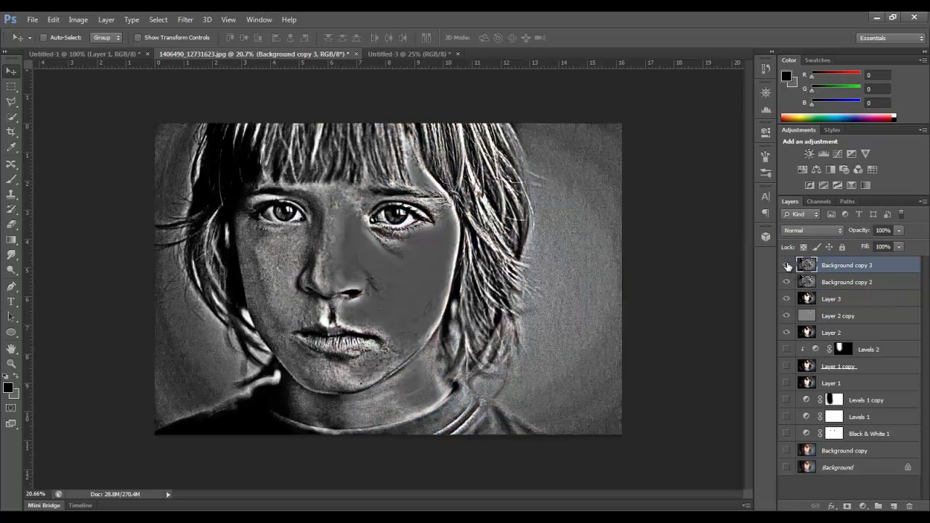
click(821, 229)
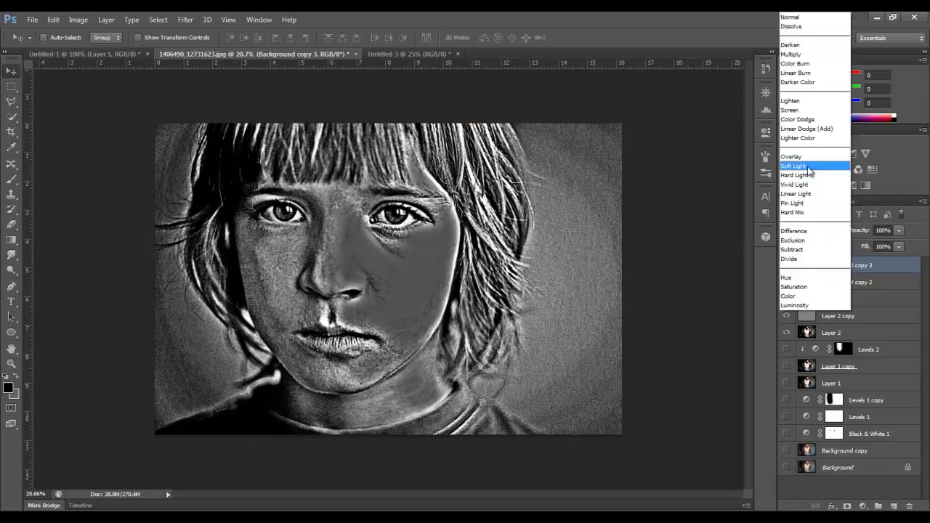
click(798, 17)
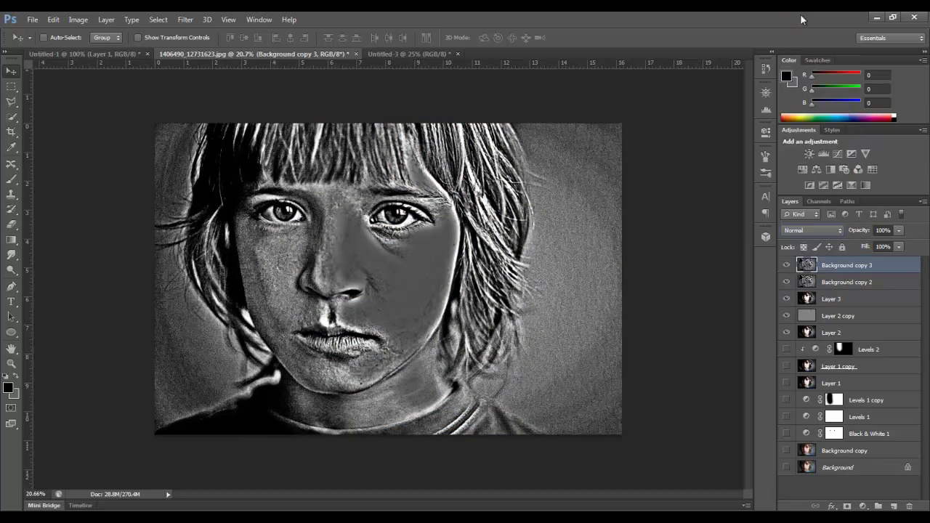
click(186, 20)
mouse_move(186, 149)
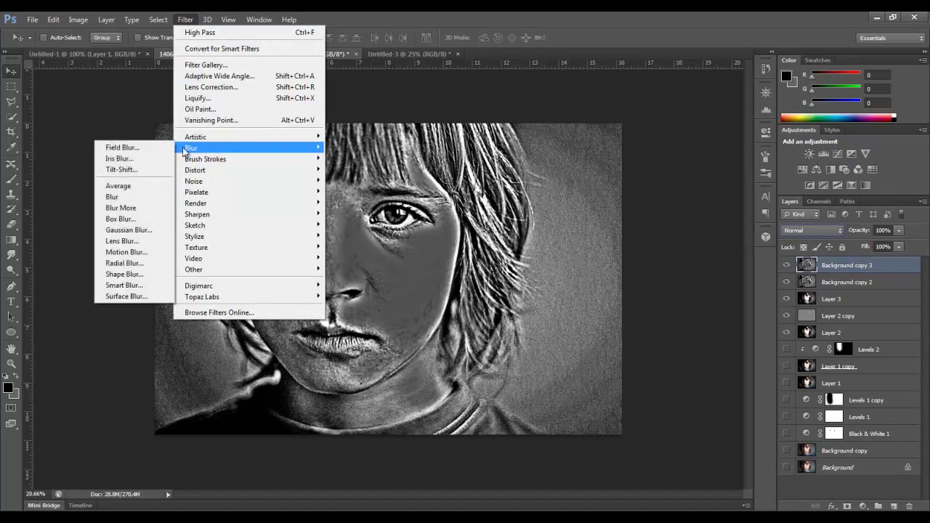
click(138, 230)
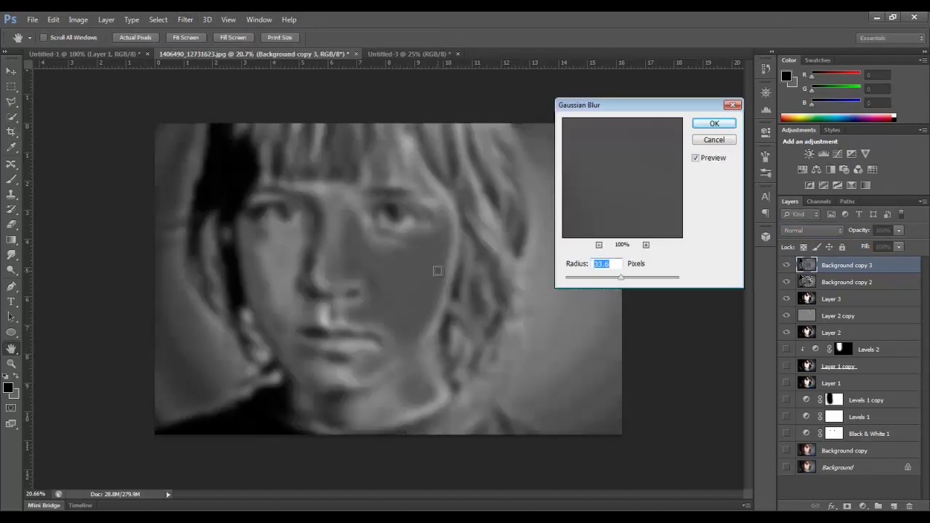
click(712, 124)
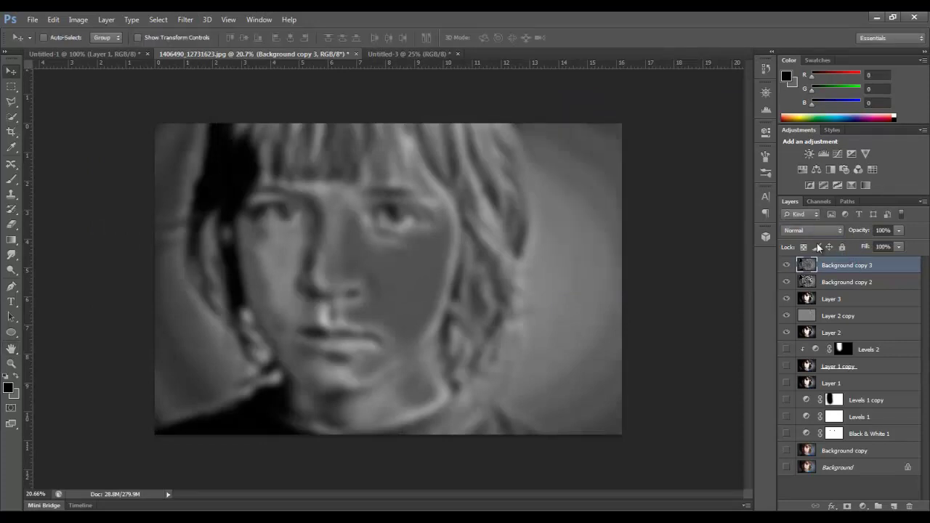
Step: Blend the blurred Background copy 3 in Soft Light at 50% opacity
click(799, 230)
click(791, 167)
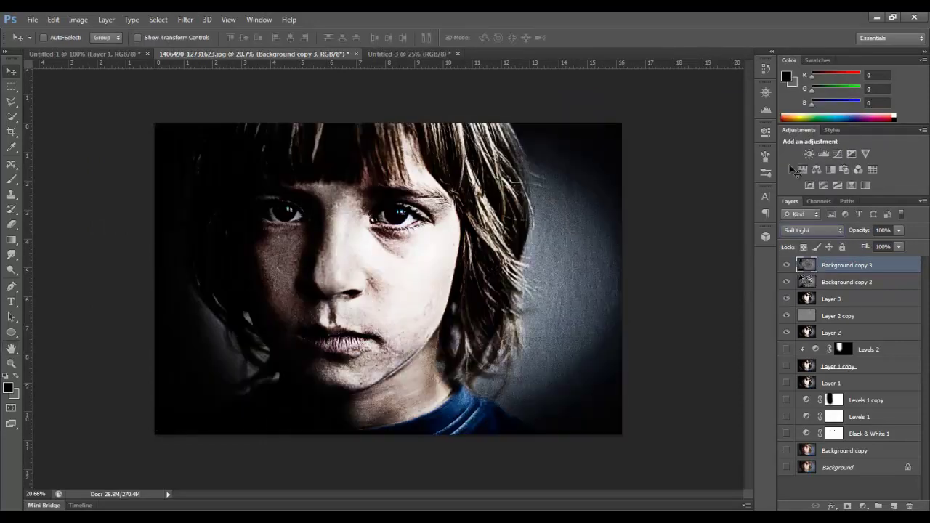
click(786, 266)
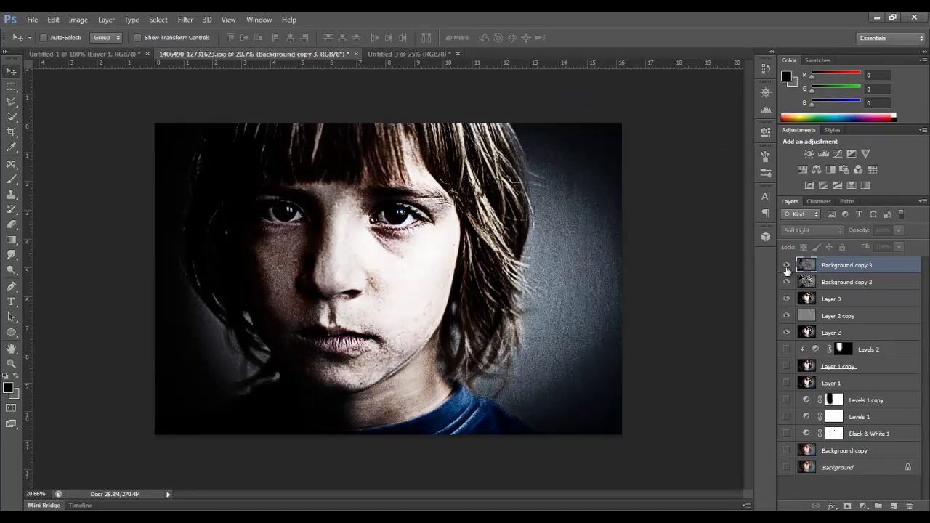
click(786, 266)
click(786, 266)
click(786, 266)
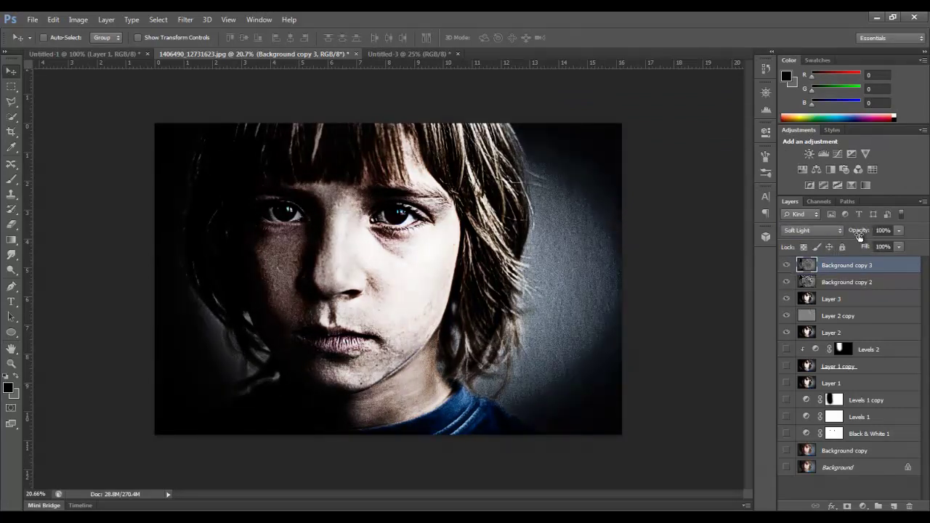
mouse_move(859, 236)
mouse_down()
mouse_move(835, 234)
mouse_move(858, 233)
mouse_up()
drag(843, 235, 843, 234)
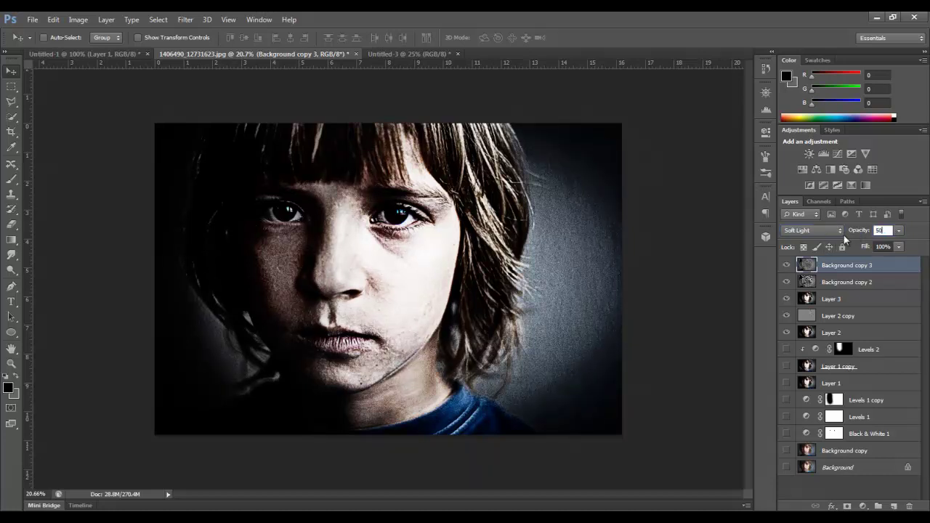